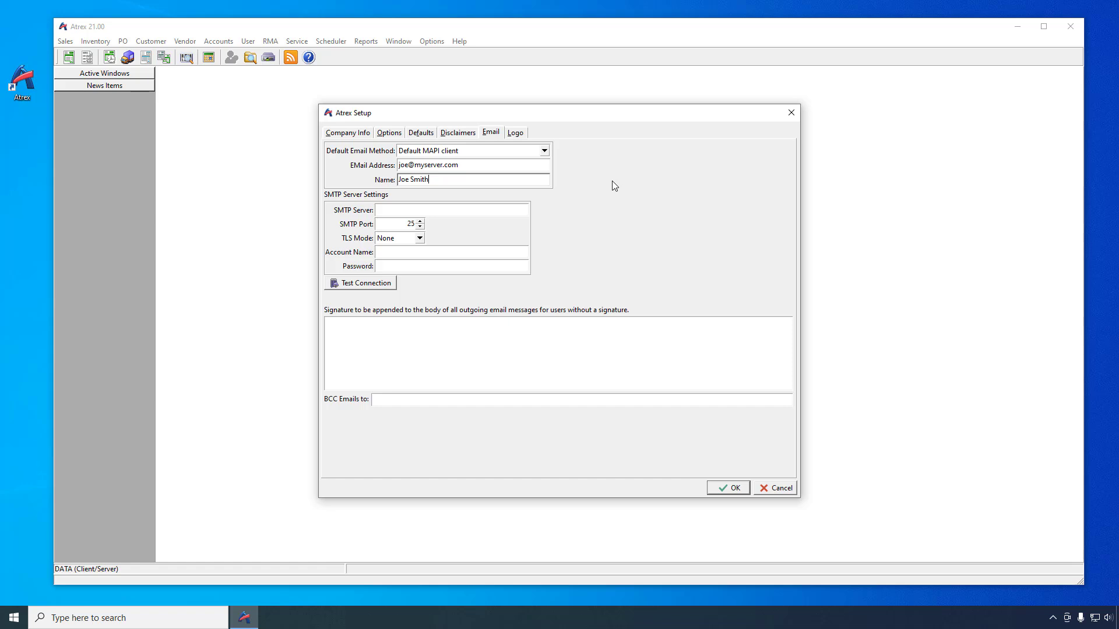
Step: Set the default email method to SMTP using company email settings and the SMTP server to myserver.com
click(545, 151)
click(477, 173)
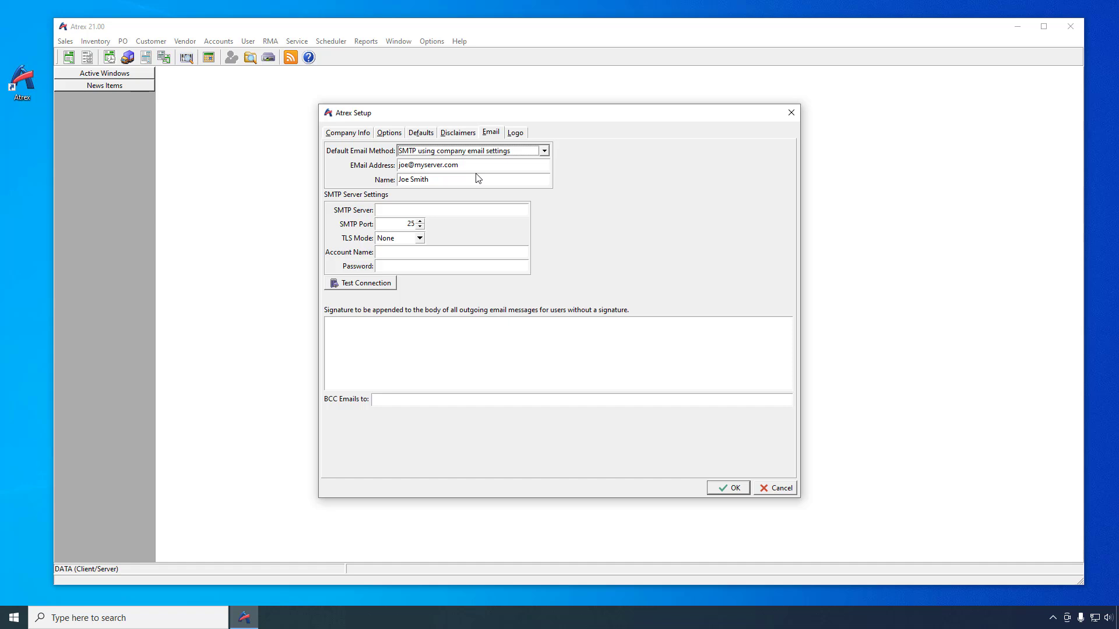
click(397, 210)
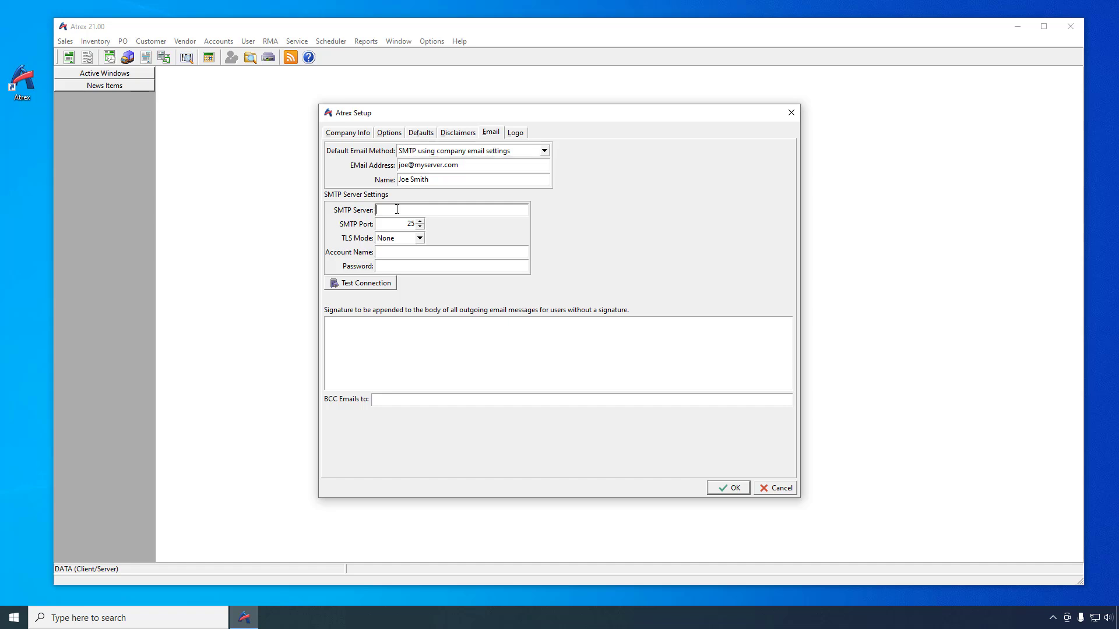
text(myserver.com)
key(Tab)
key(Tab)
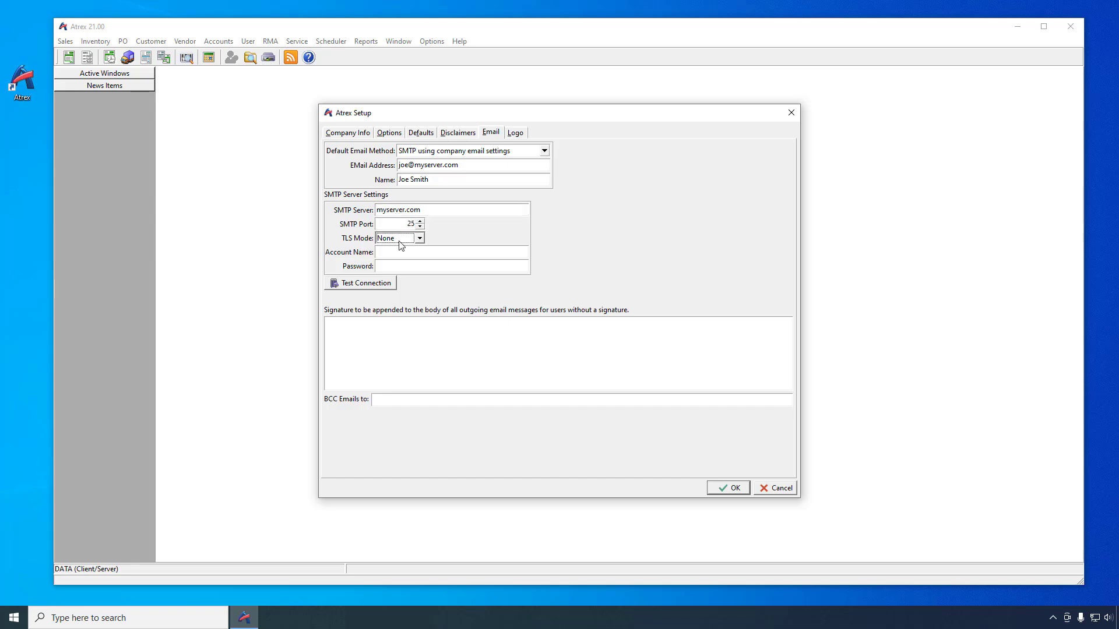
Step: Keep TLS mode None, enter the e-mail address as account name and the account password, and test the connection
click(419, 239)
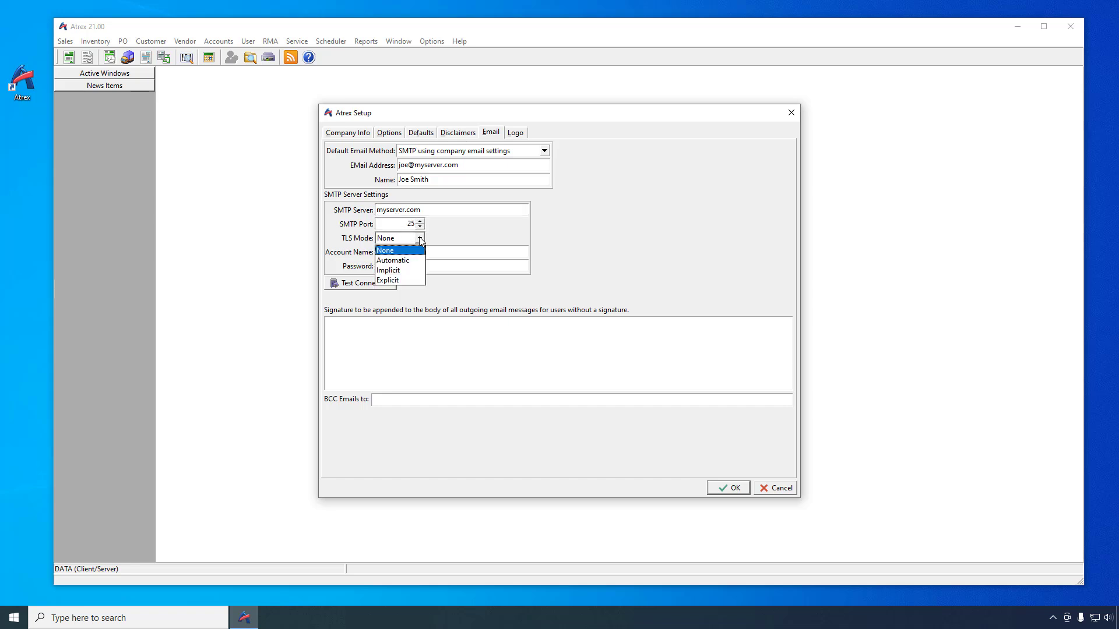
click(420, 239)
click(413, 251)
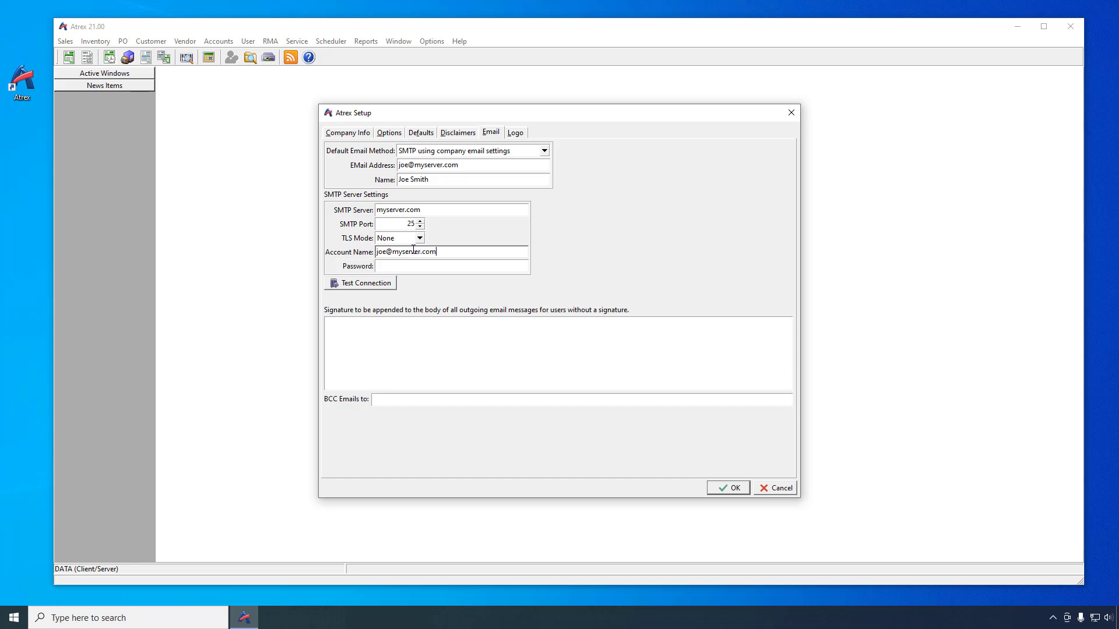
key(Tab)
text(*******)
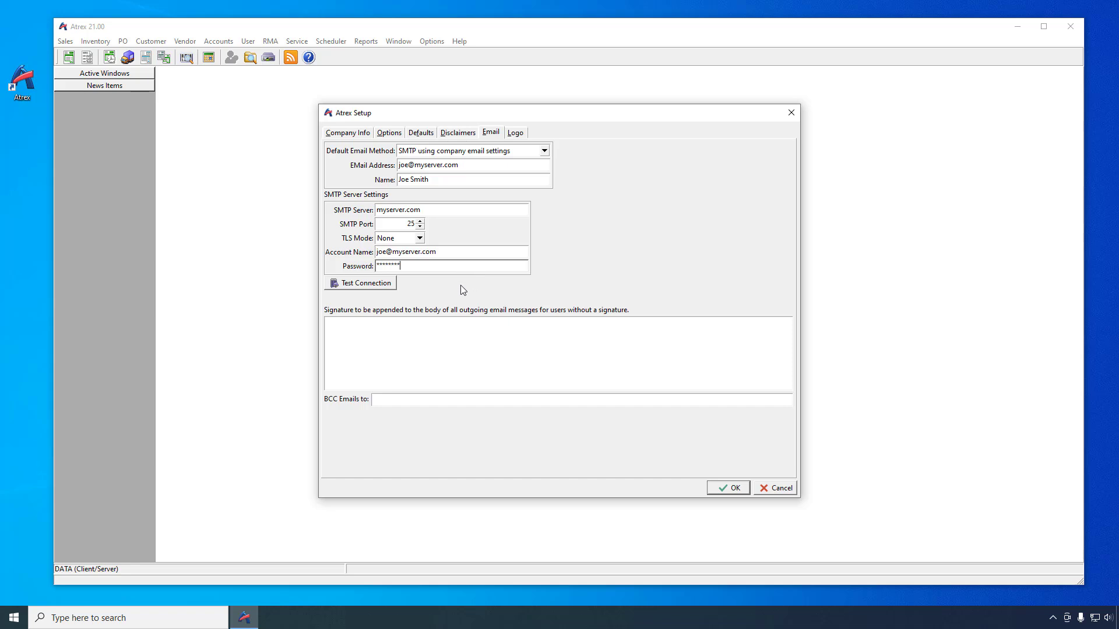
click(366, 283)
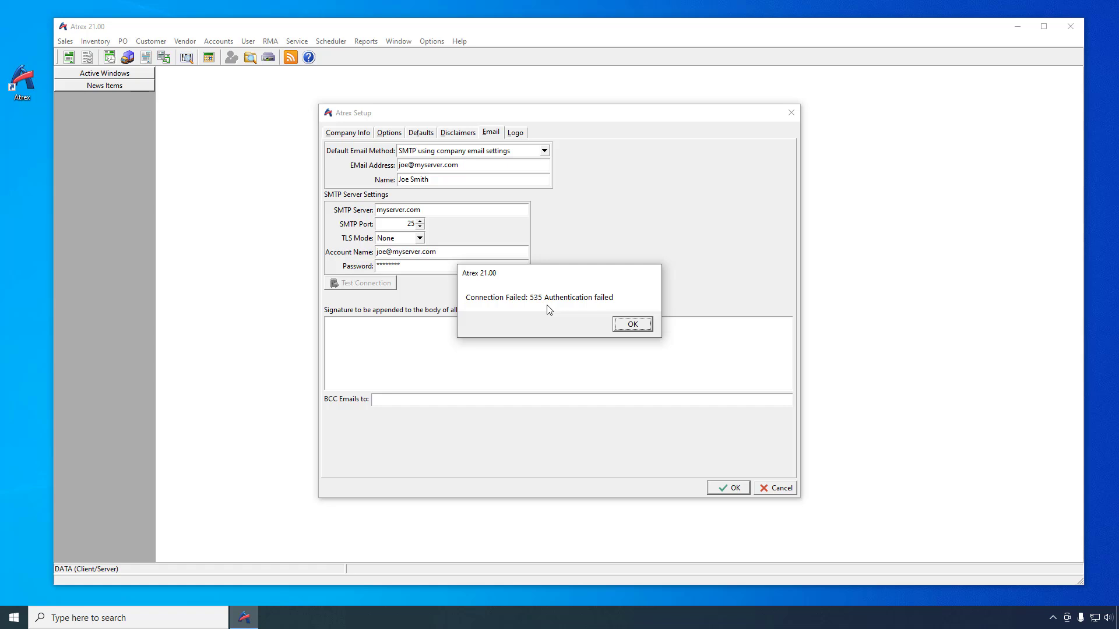
click(631, 326)
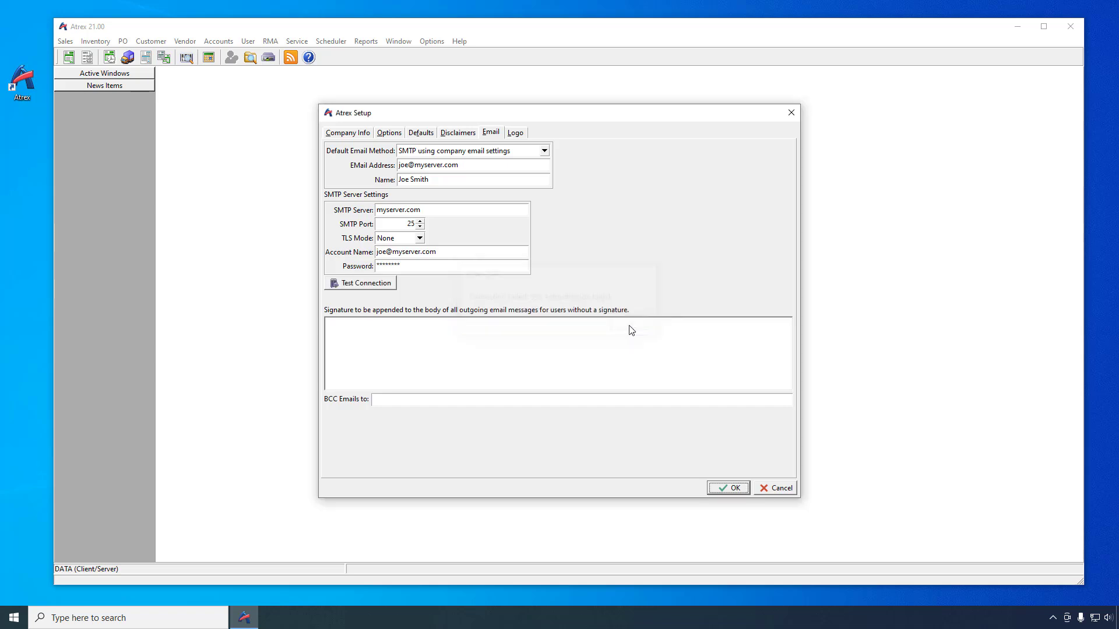
Step: Re-enter the SMTP account password and retest the connection, declining to send a test email
double_click(430, 266)
text(********)
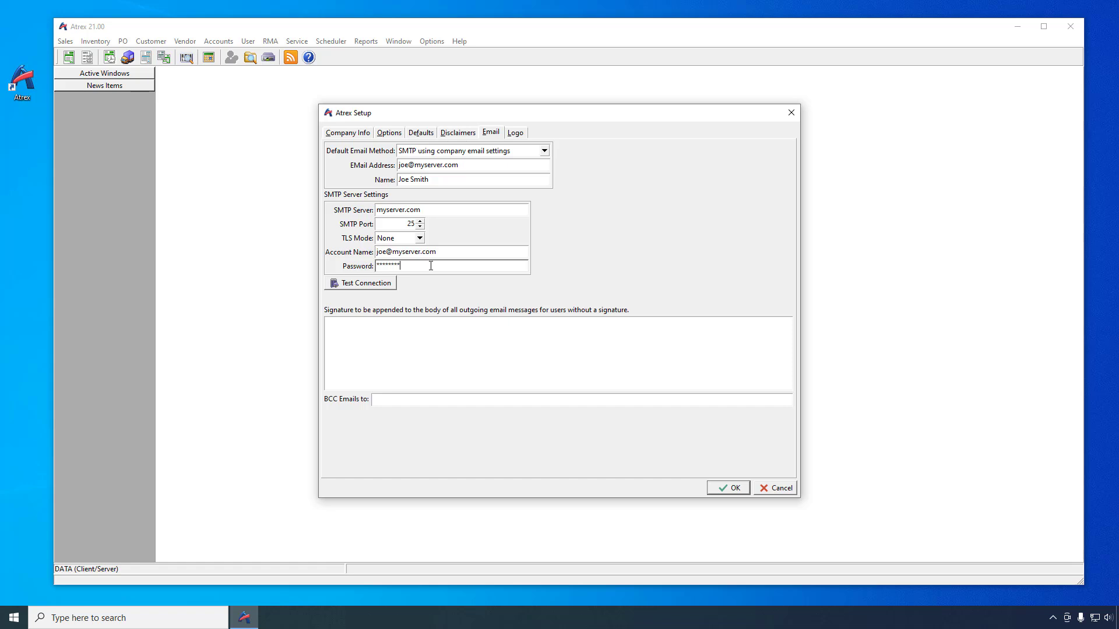
click(372, 285)
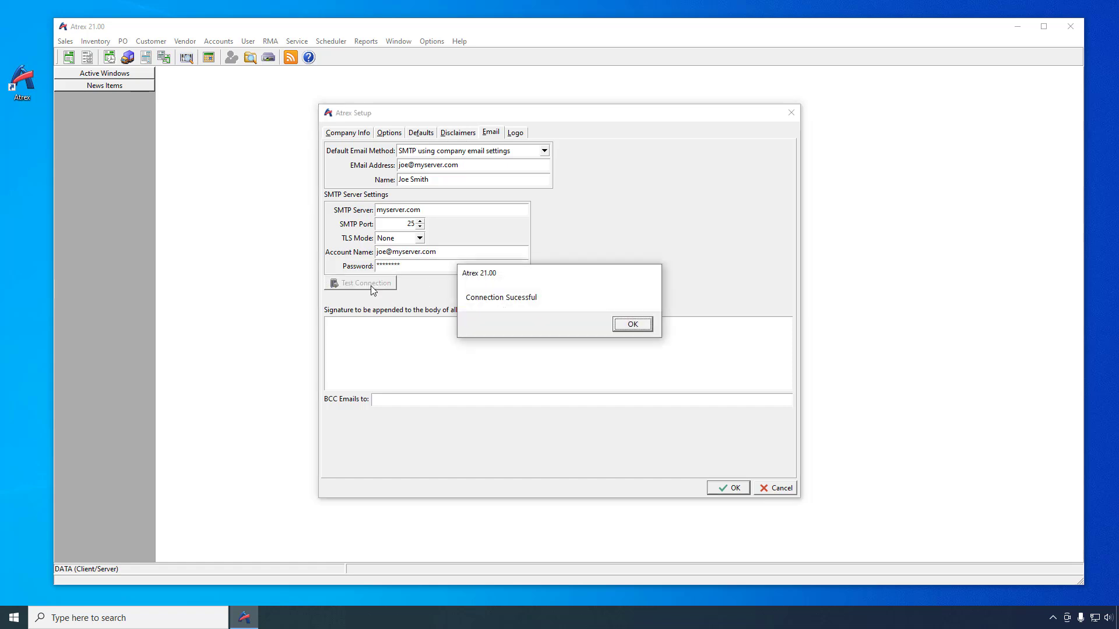
click(622, 323)
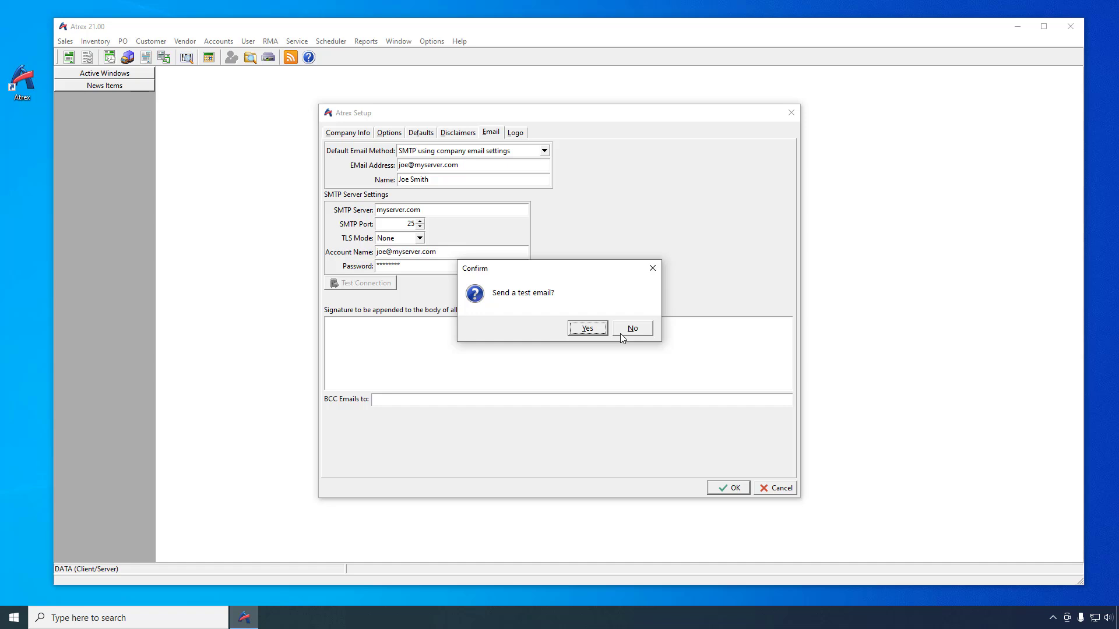
click(620, 333)
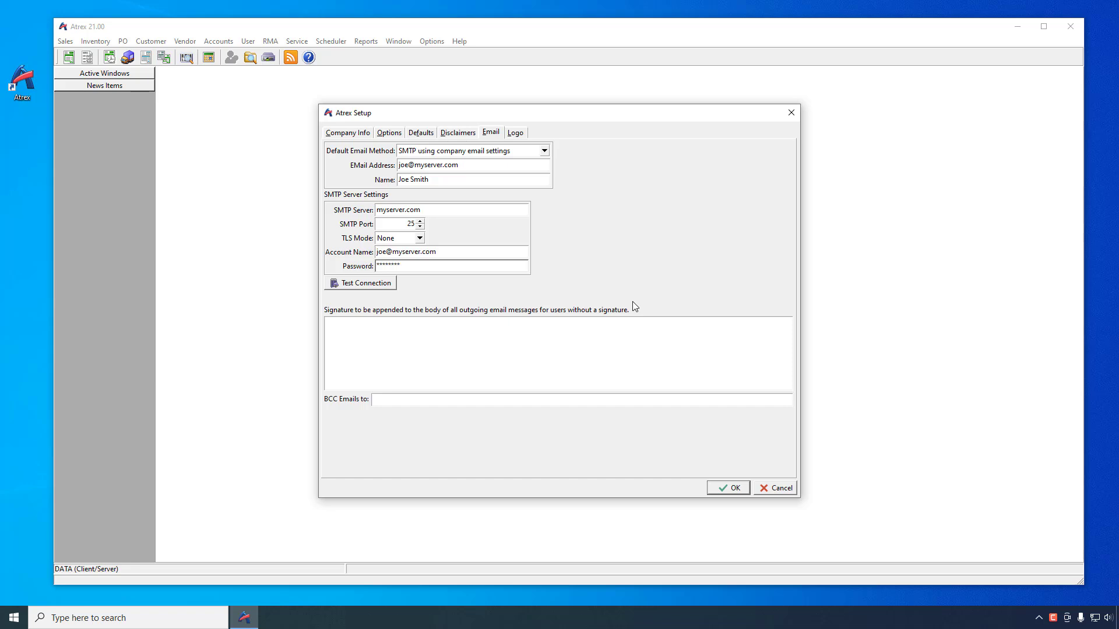
Step: Look up Gmail's TLS settings in the help and set SMTP server smtp.gmail.com, port 587 and TLS mode Explicit
key(F1)
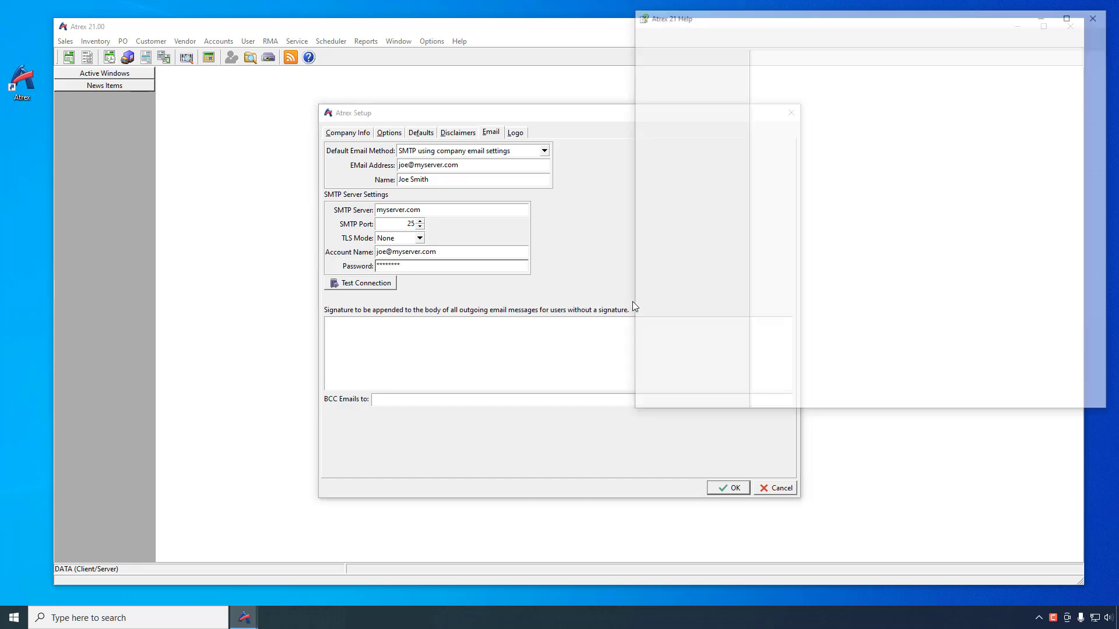
scroll(837, 327, down, 10)
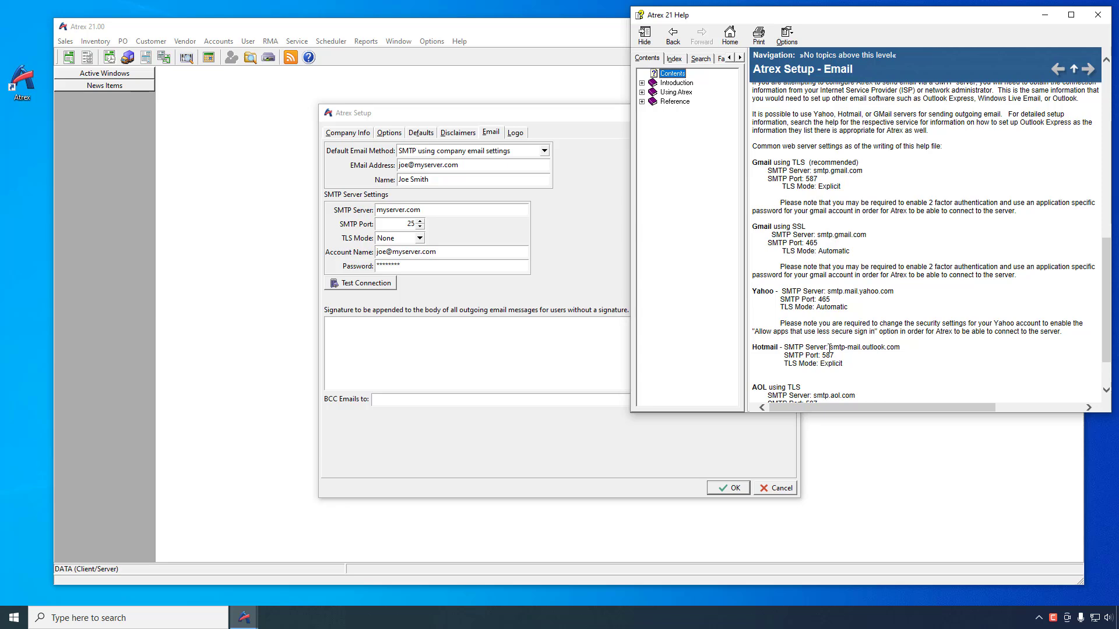
click(1098, 14)
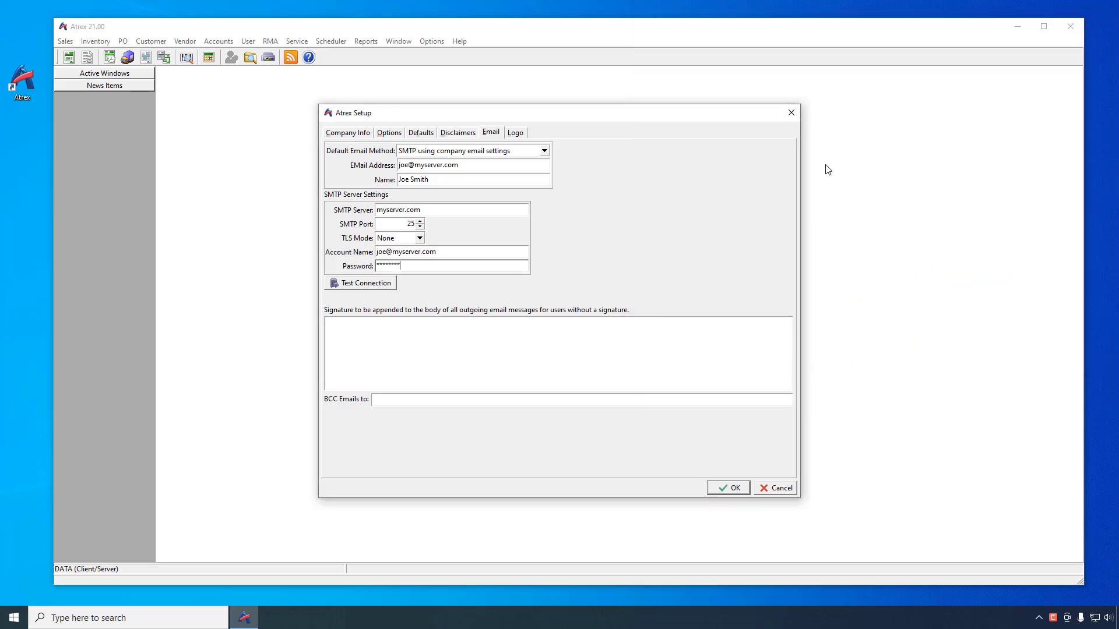
drag(440, 208, 358, 208)
text(s)
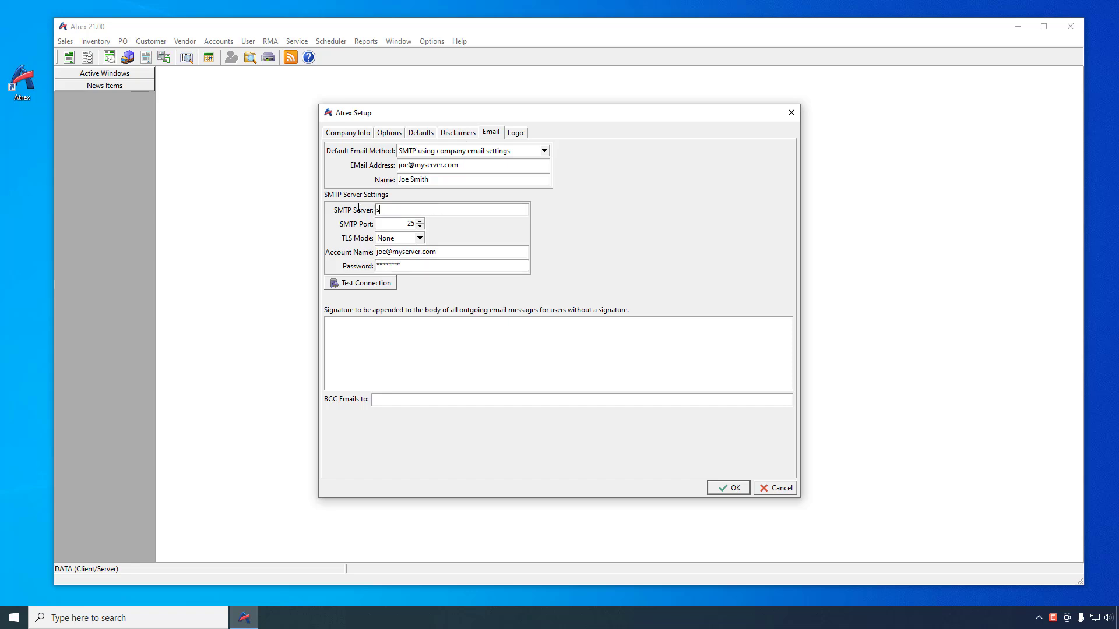
text(mtp.gmail.com)
key(Tab)
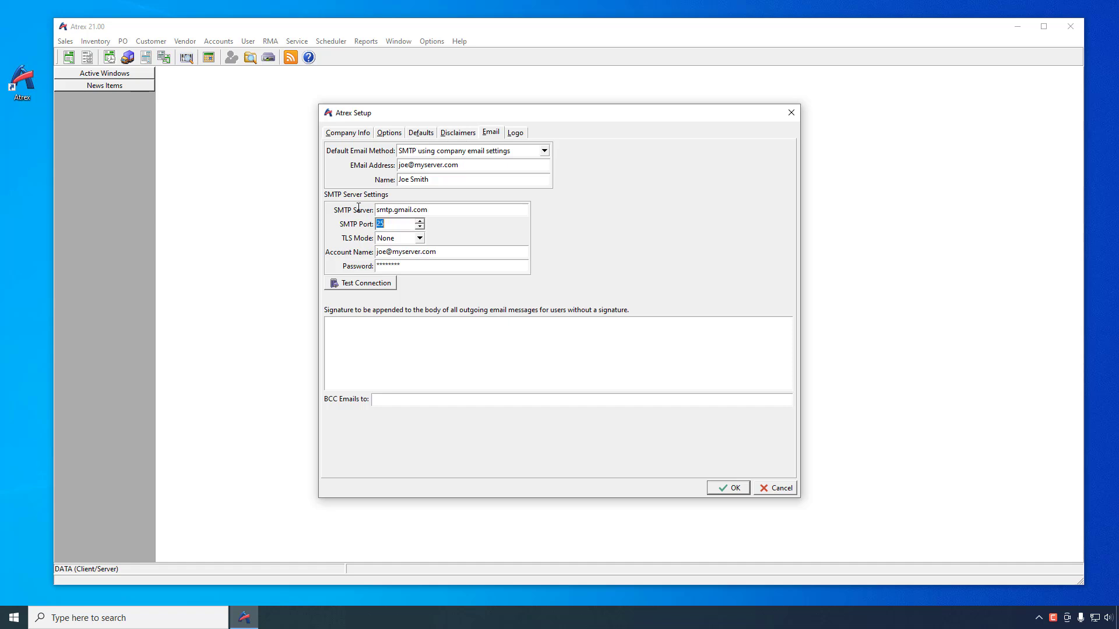
text(587)
key(Tab)
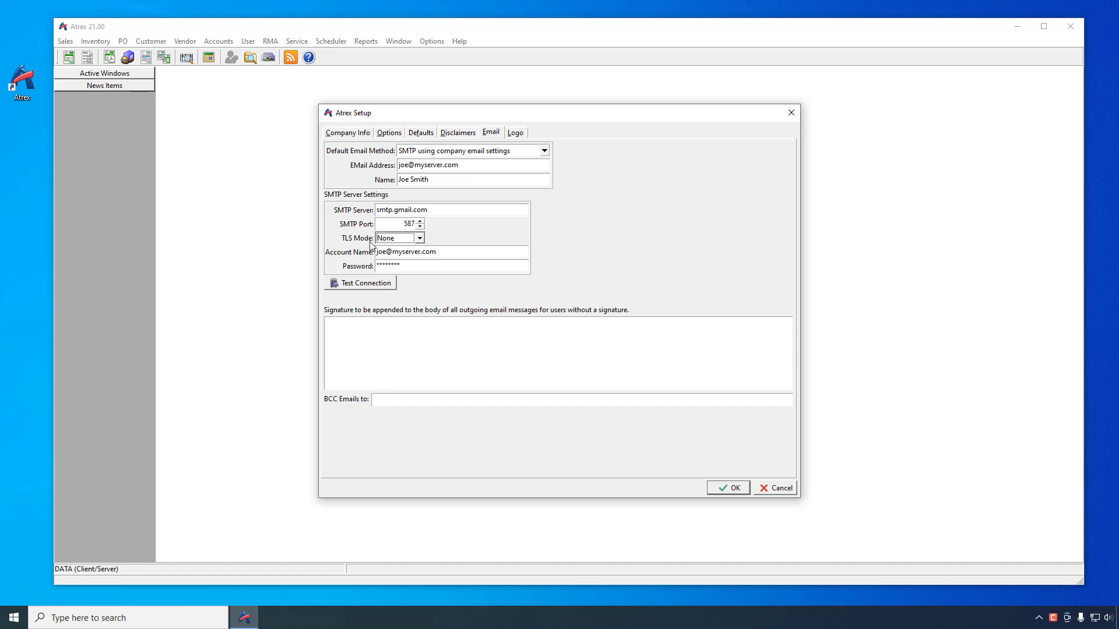
click(418, 238)
click(387, 281)
Step: Replace the account name with the Gmail address, enter the Gmail account password, and test the connection
drag(444, 254, 372, 254)
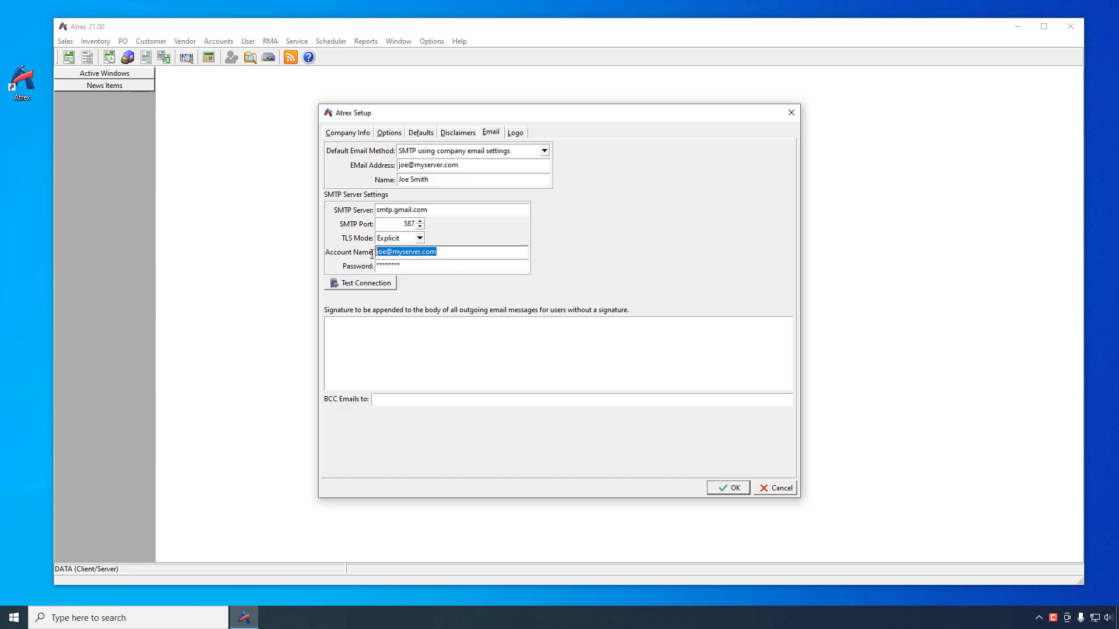
key(Tab)
text(*********)
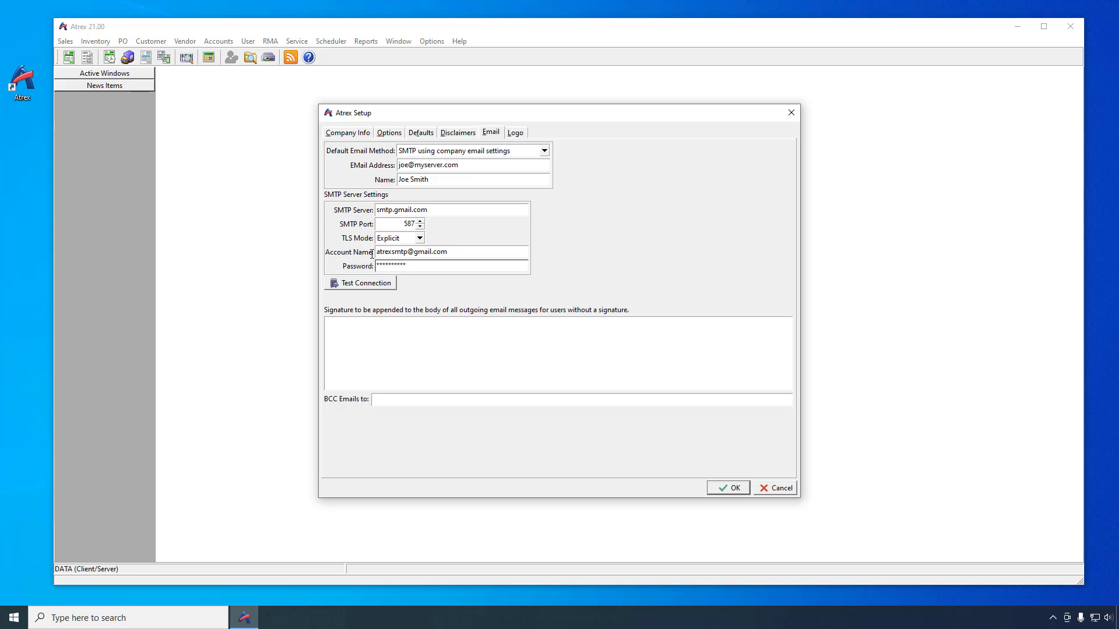
click(371, 285)
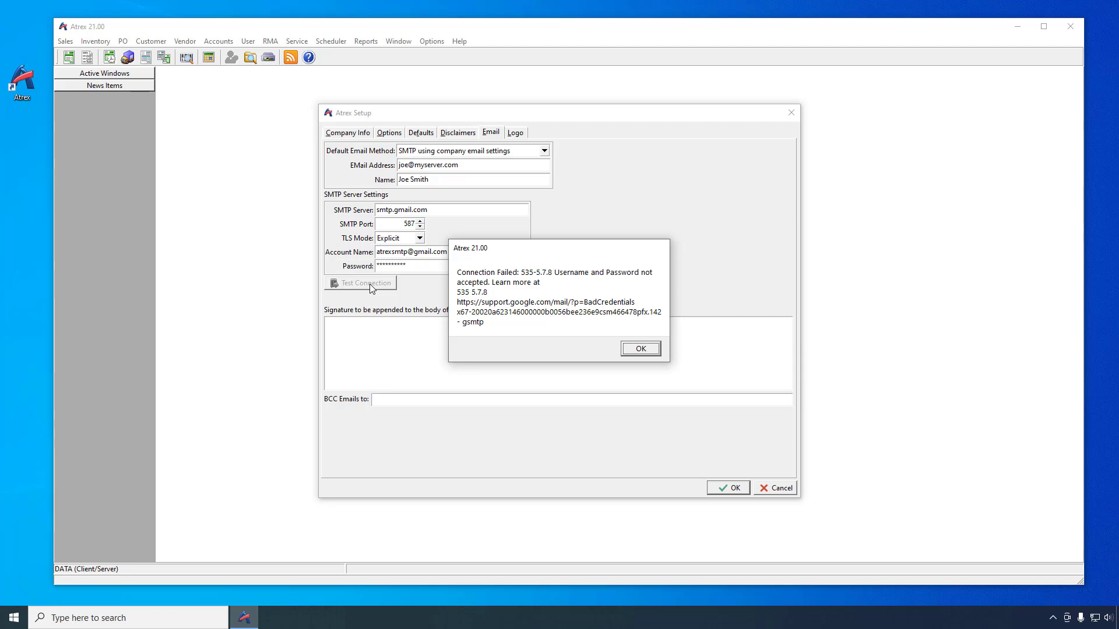
click(644, 354)
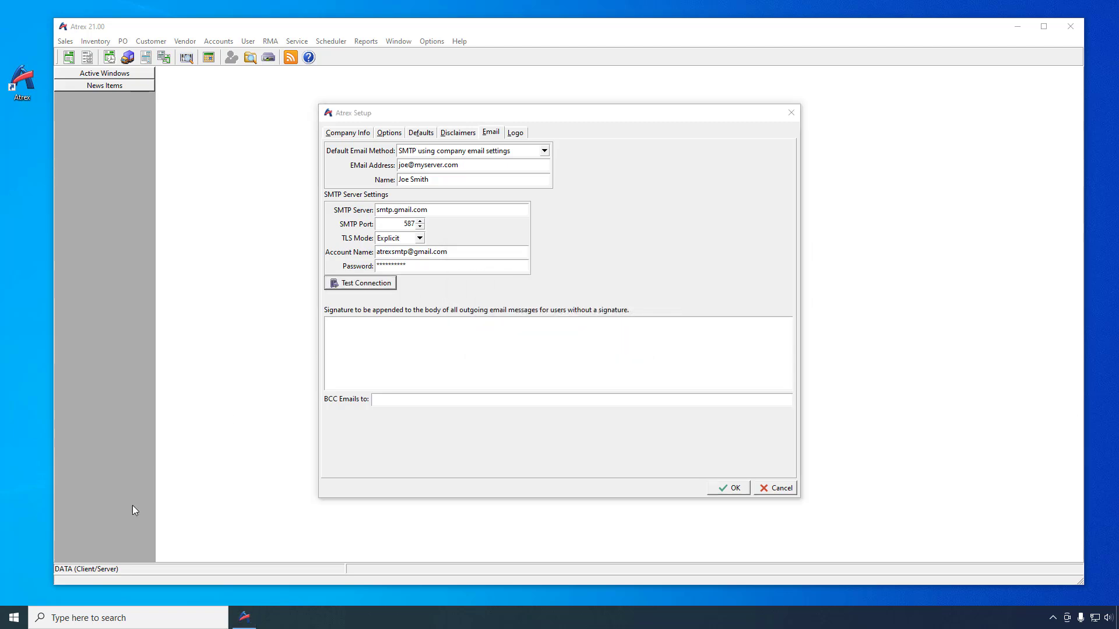
Step: Switch to Microsoft Edge and sign in to Gmail with the account's e-mail address and password
click(14, 619)
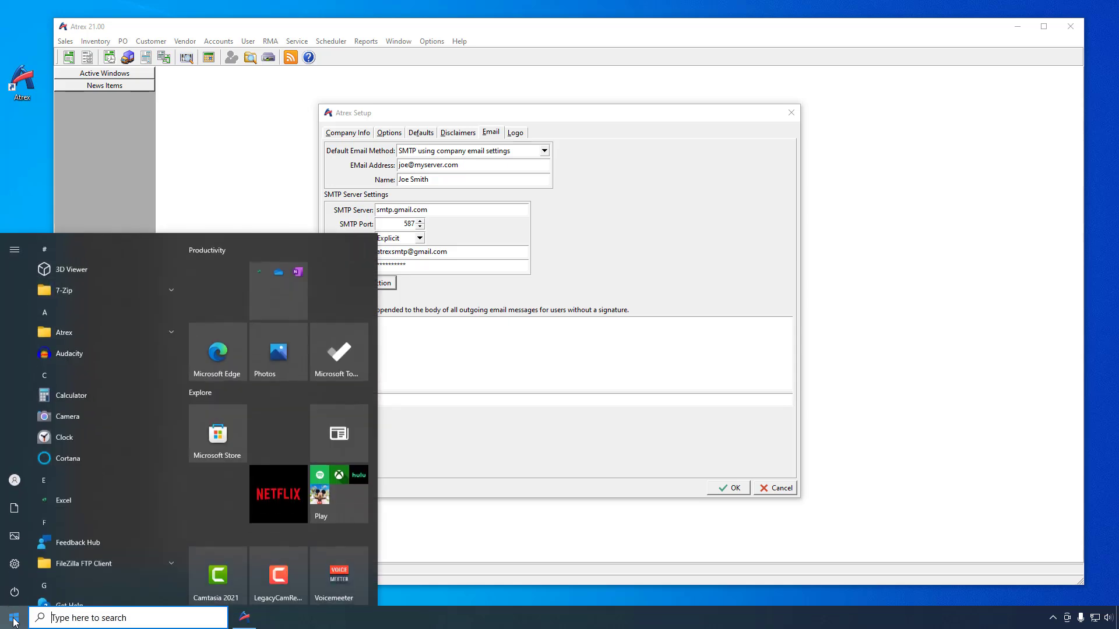
text(edg)
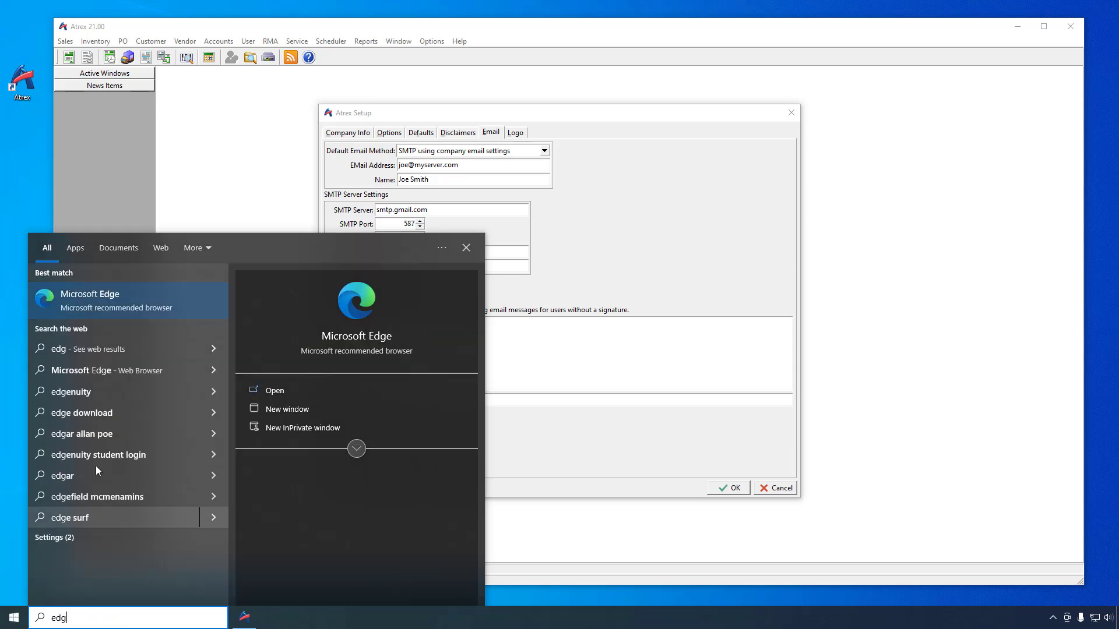
click(125, 313)
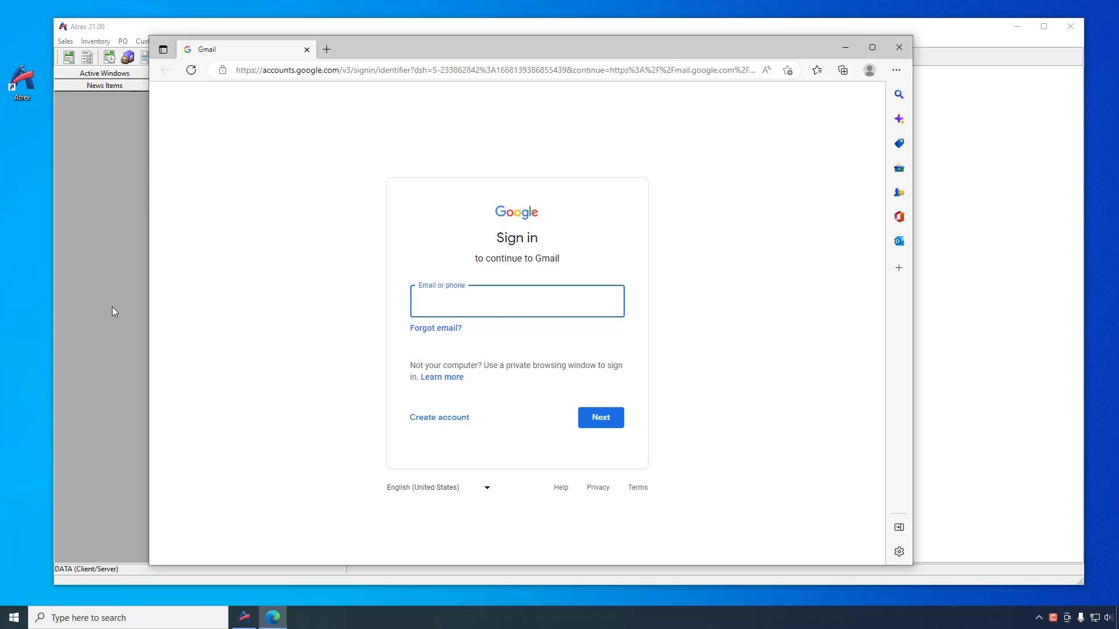
key(Return)
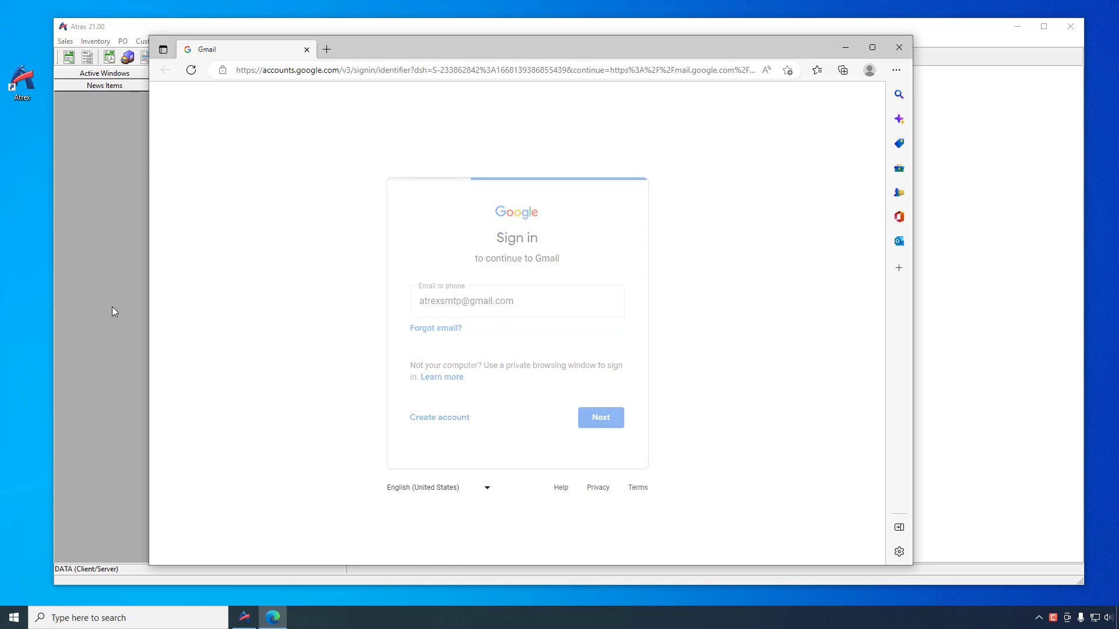
text(••••••••••)
key(Return)
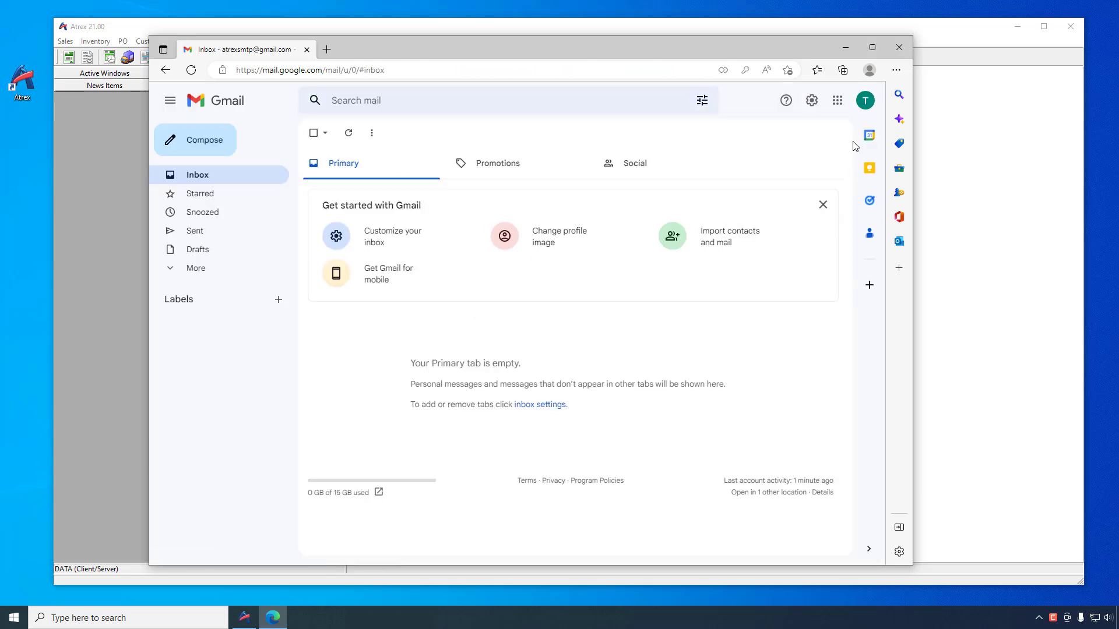
Step: Open the Google Account's security settings and start the 2-Step Verification setup
click(866, 102)
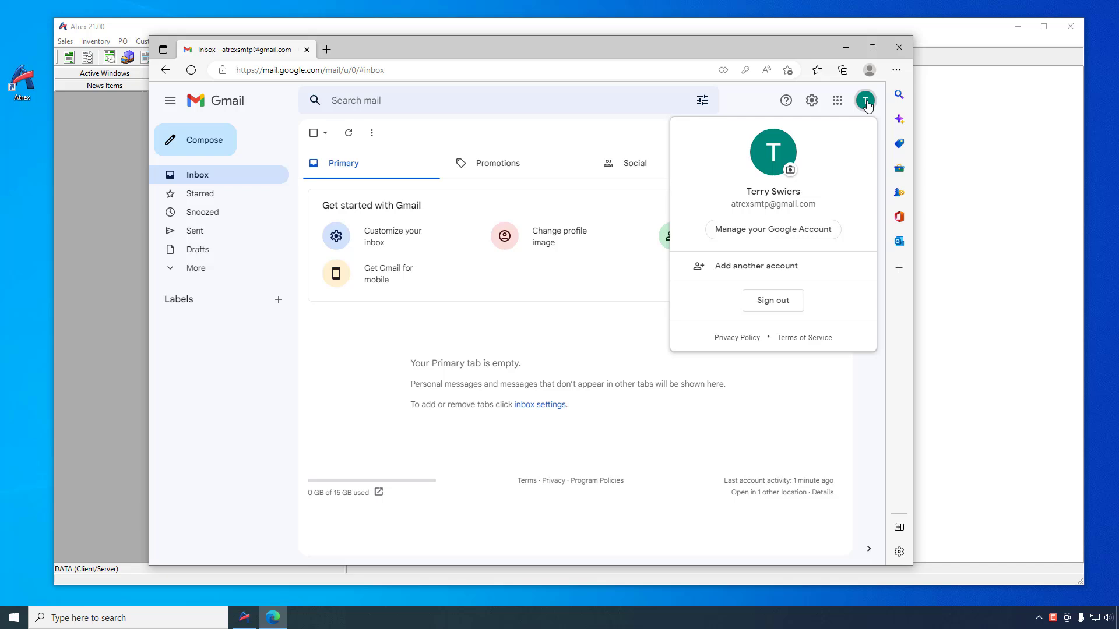
click(774, 229)
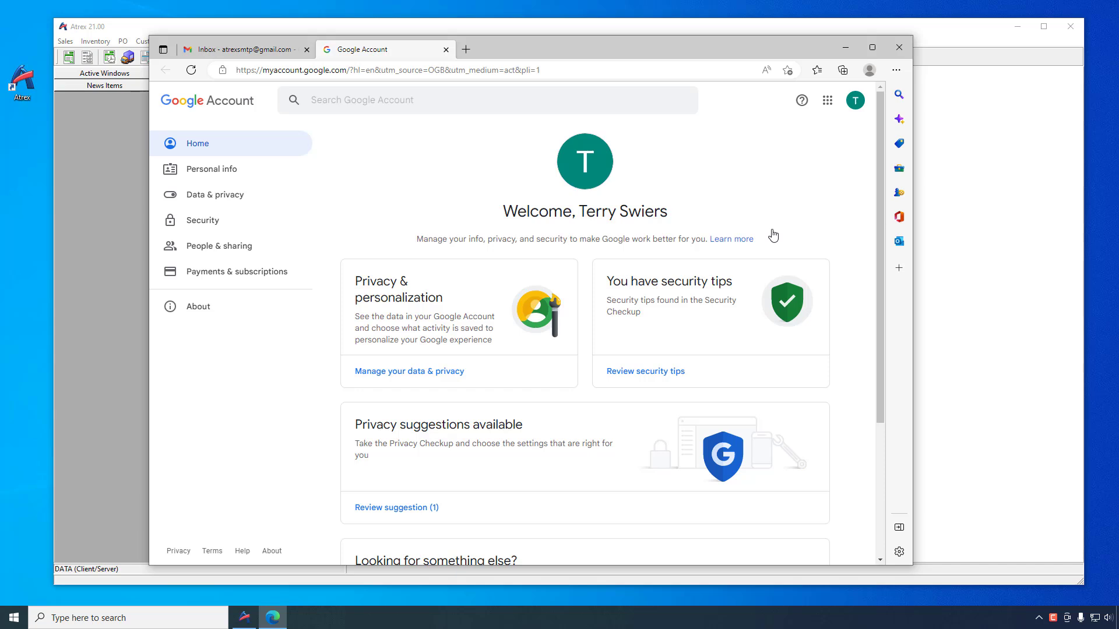
click(195, 228)
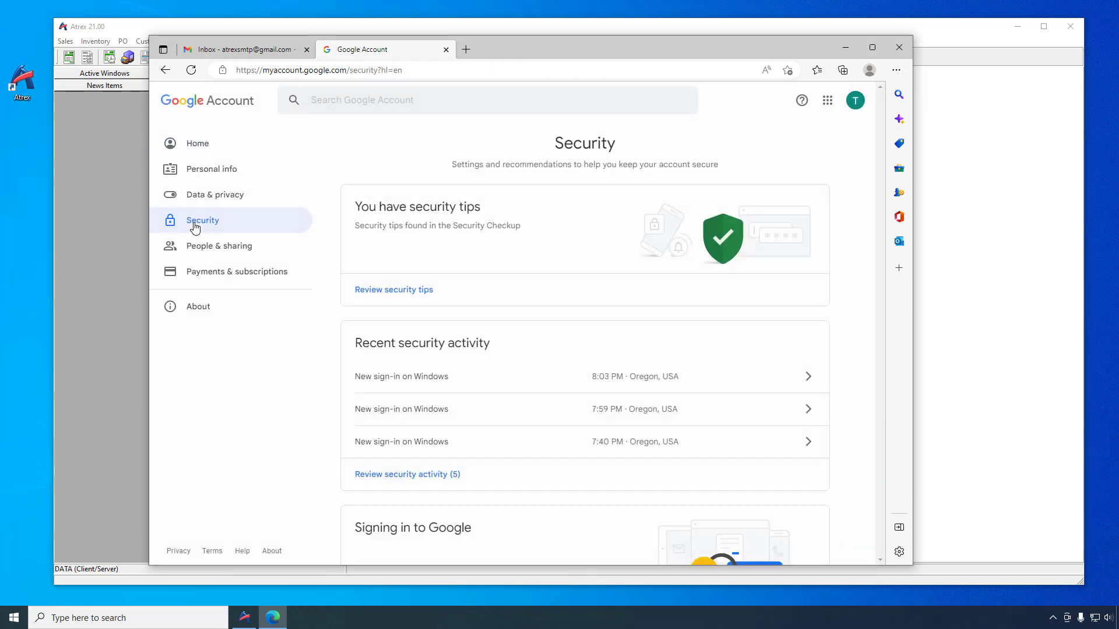
scroll(437, 270, down, 3)
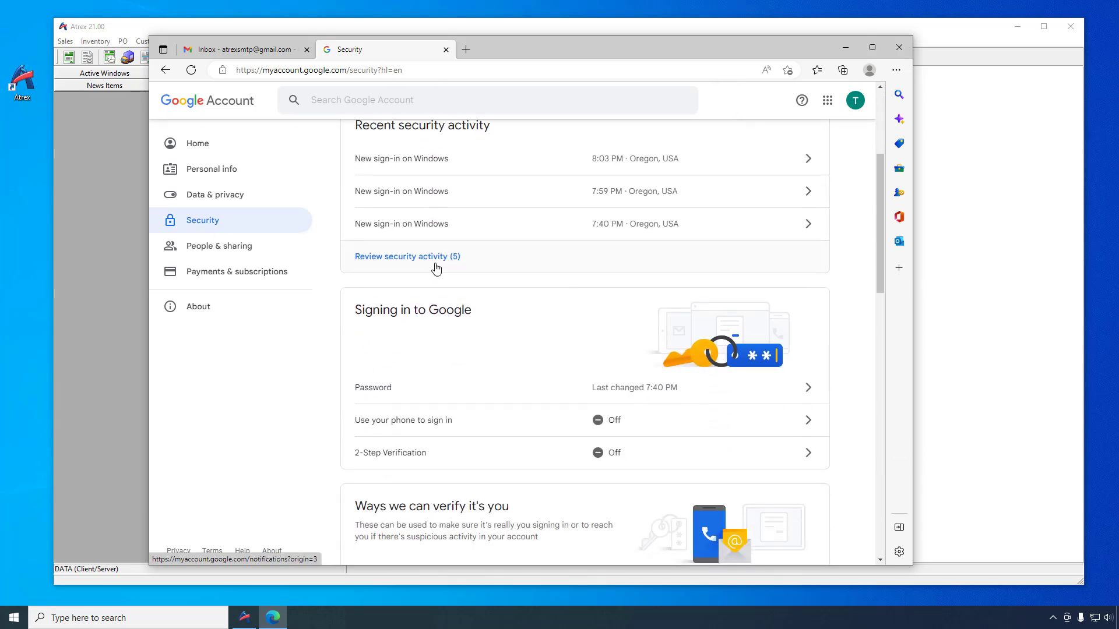
click(804, 454)
scroll(688, 437, down, 1)
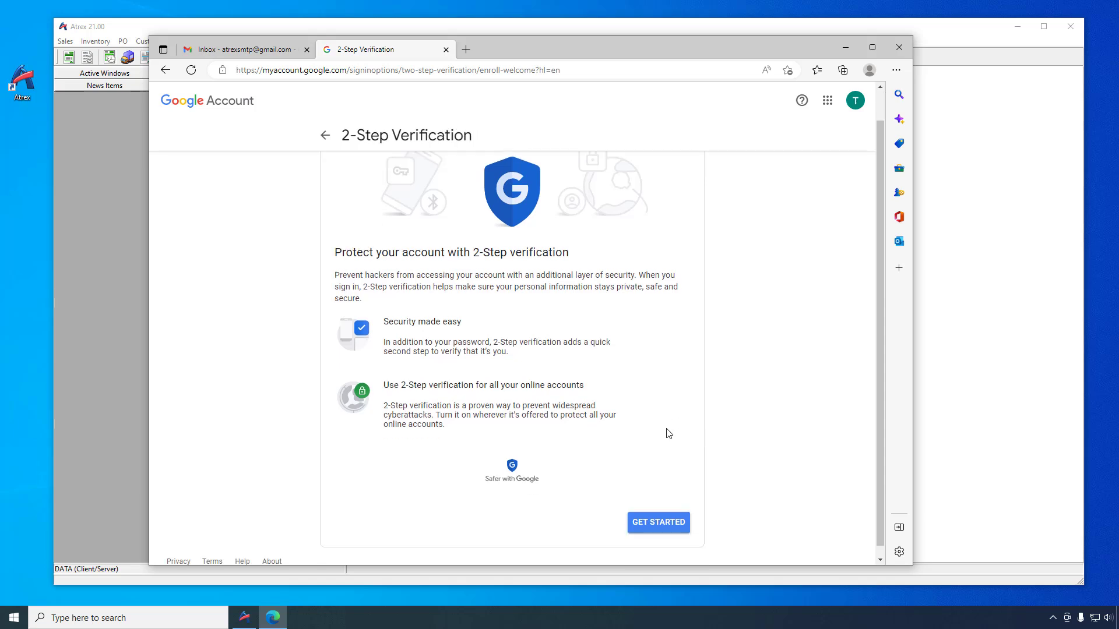
click(673, 517)
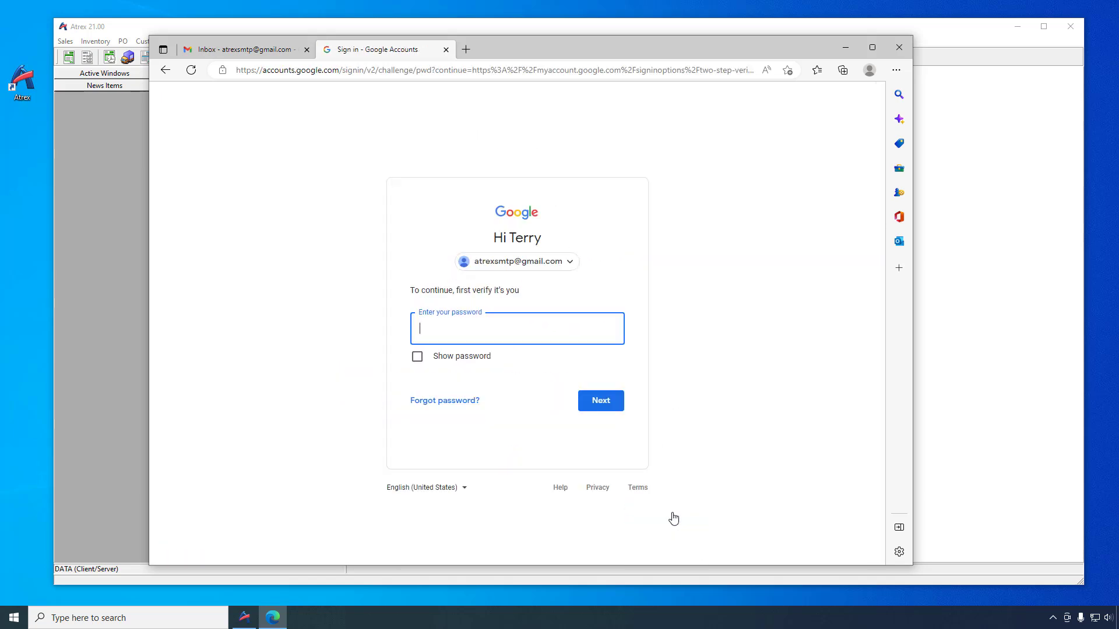
Step: Verify with the account password, turn on 2-Step Verification, and return to the Google Account security page
text(•••••••••)
click(601, 403)
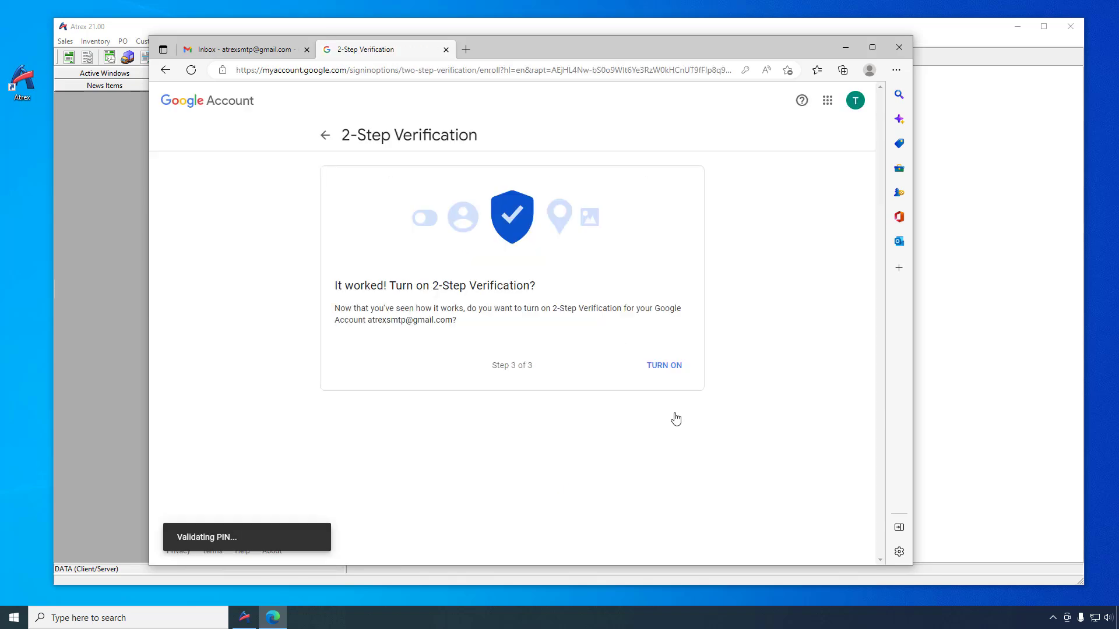
click(663, 367)
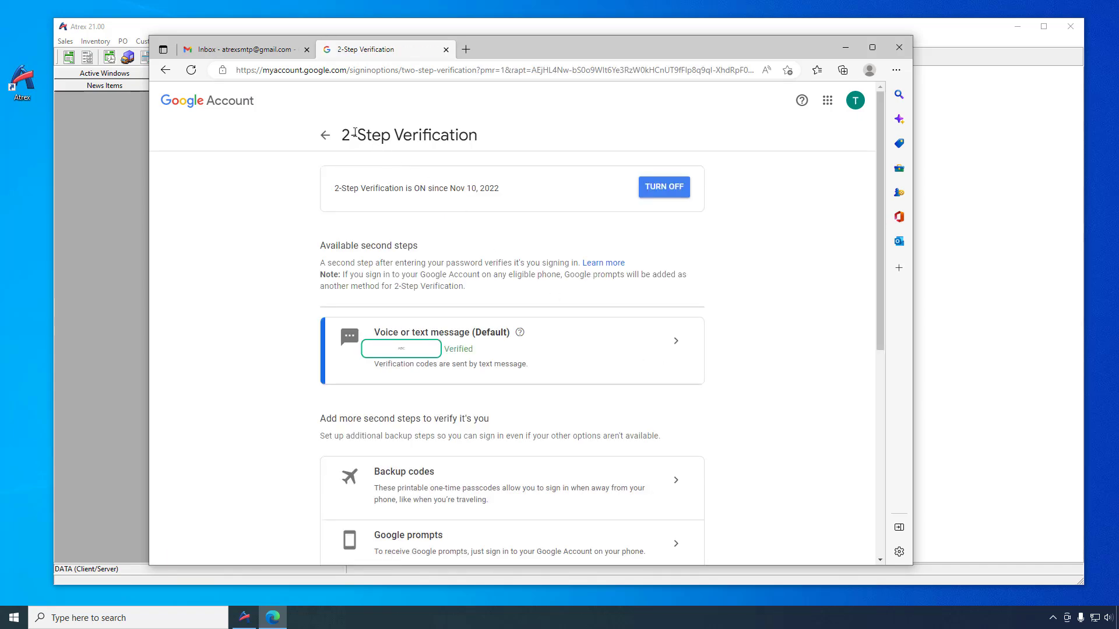
click(326, 136)
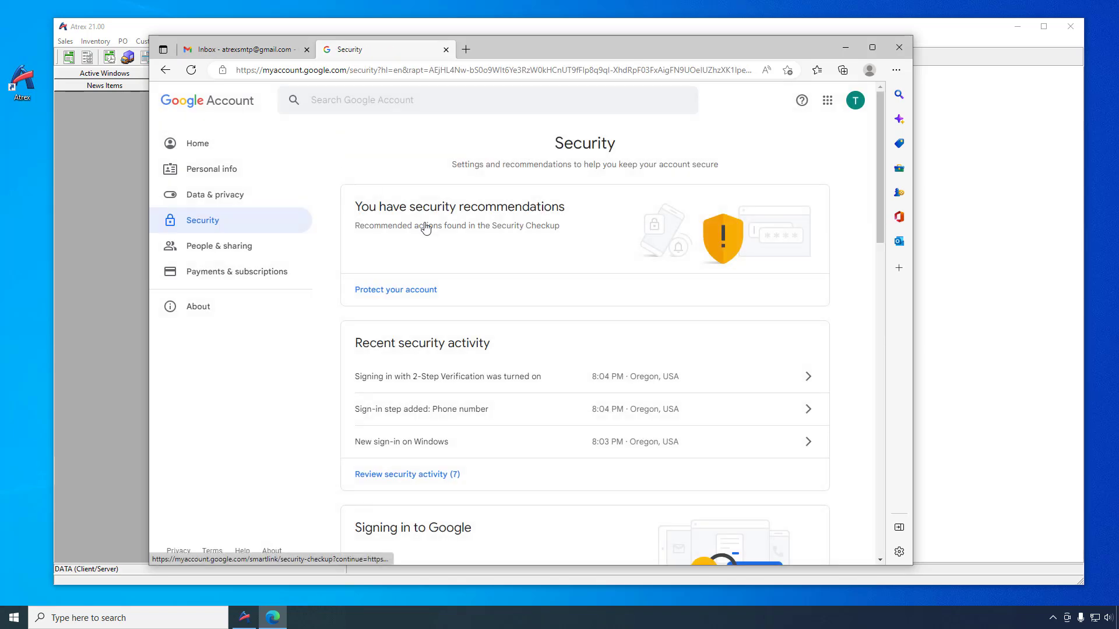
Step: Open the Google Account's App passwords settings and verify with the account password
scroll(426, 229, down, 2)
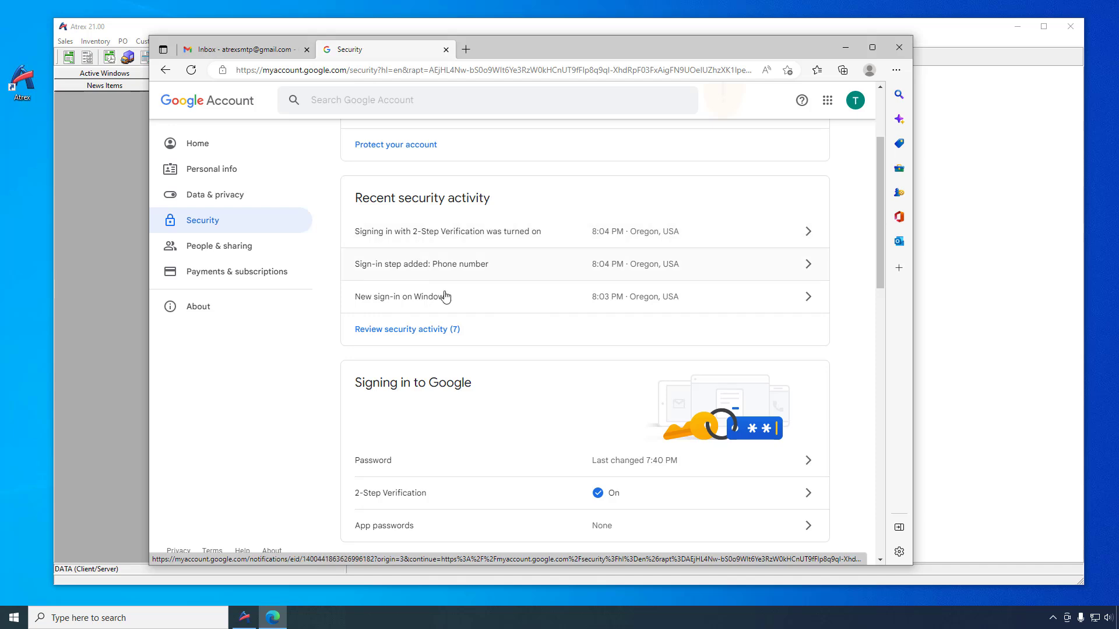
click(603, 532)
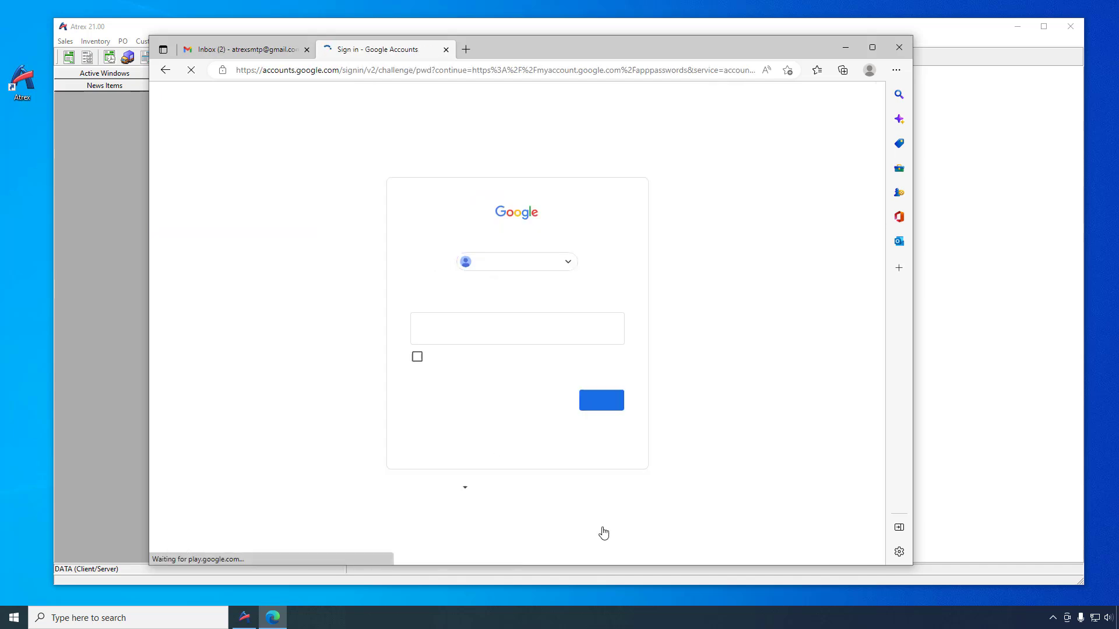
text(*********)
key(Return)
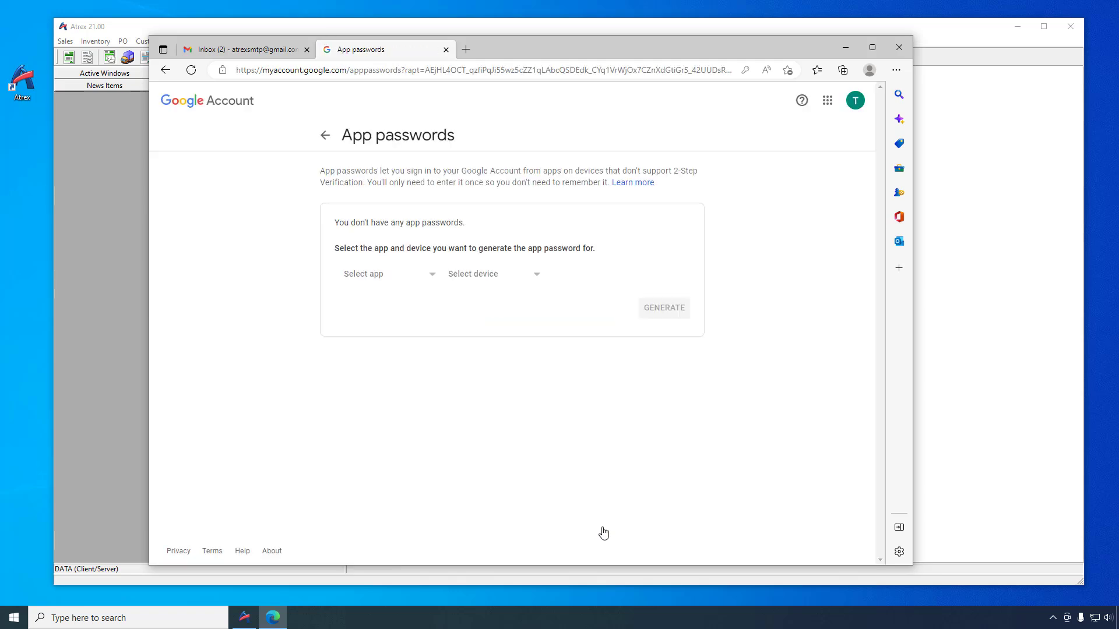
Step: Generate an app password for a custom app named Atrex
click(373, 279)
click(363, 380)
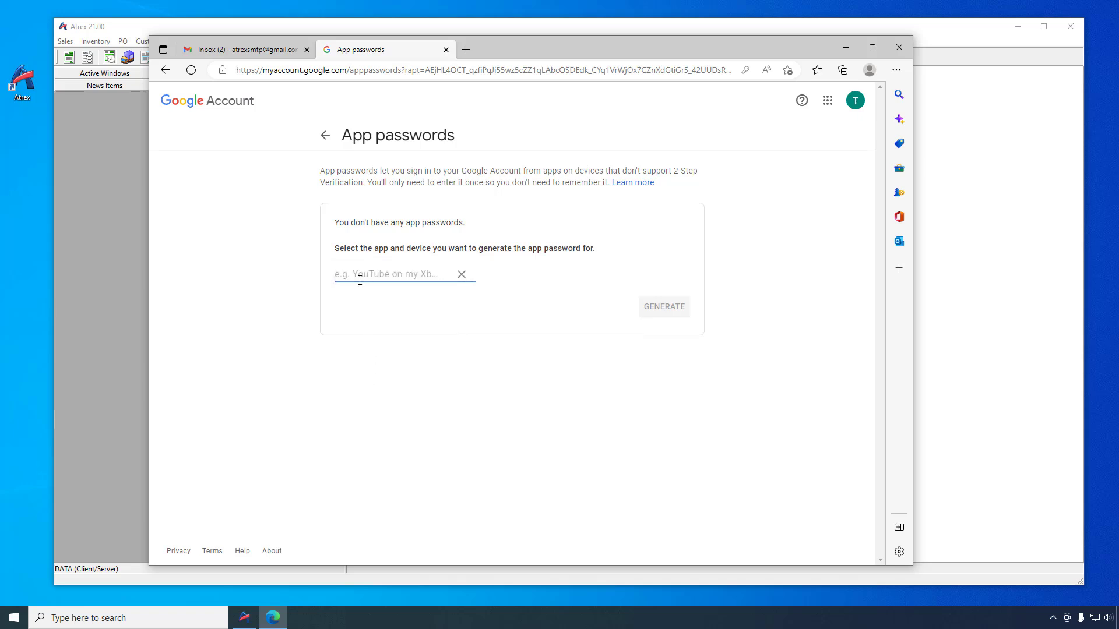
text(Atrex)
click(659, 308)
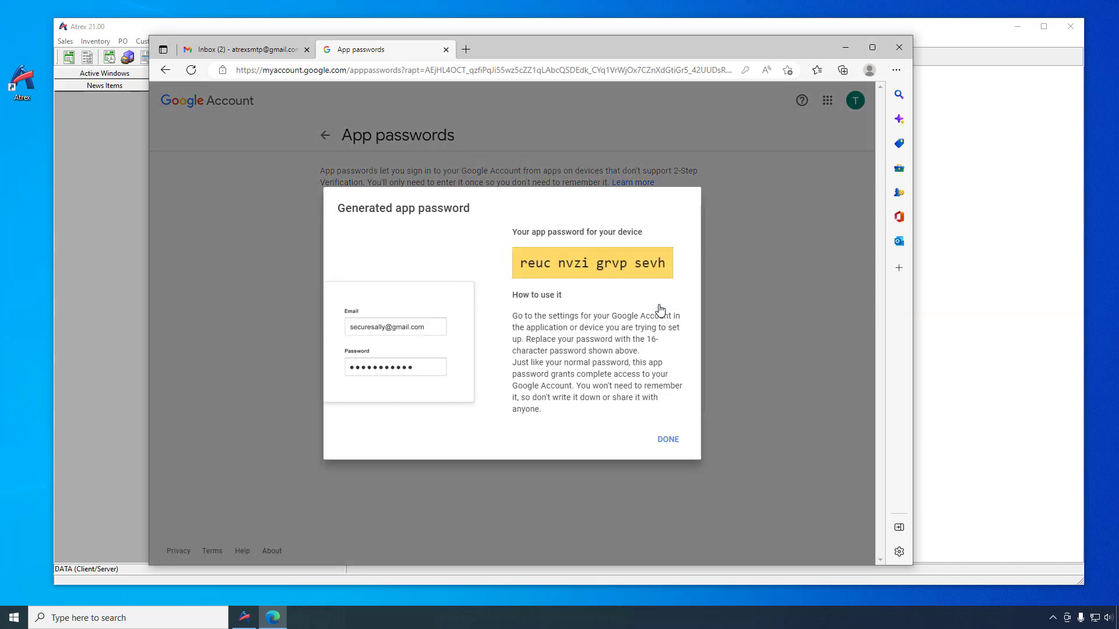
Step: Copy the generated app password and finish the app password dialog
drag(665, 263, 520, 263)
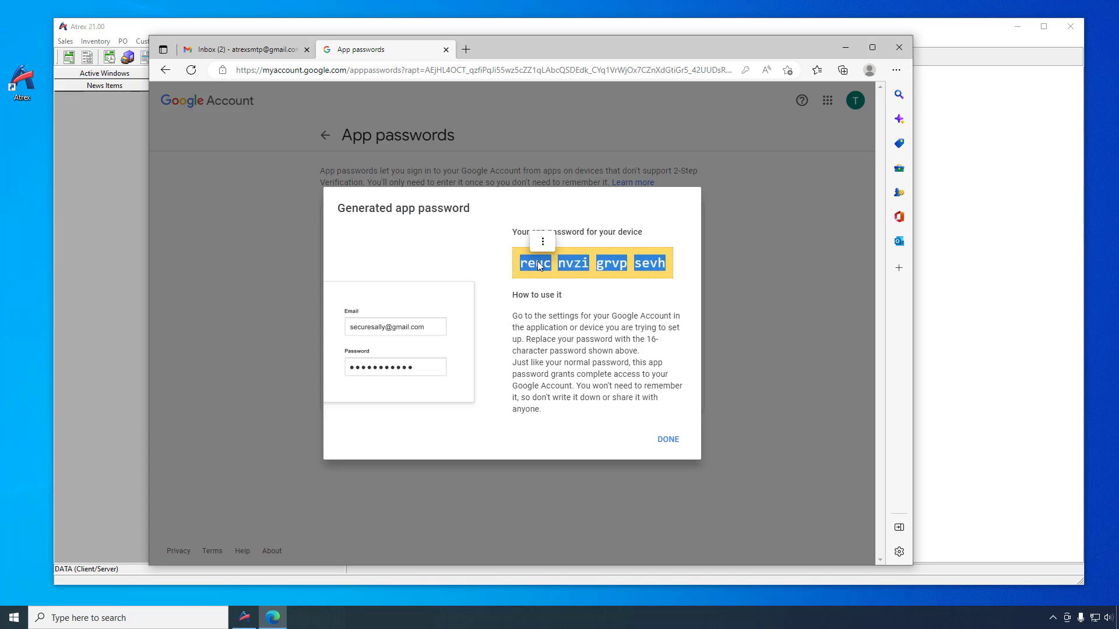
right_click(574, 262)
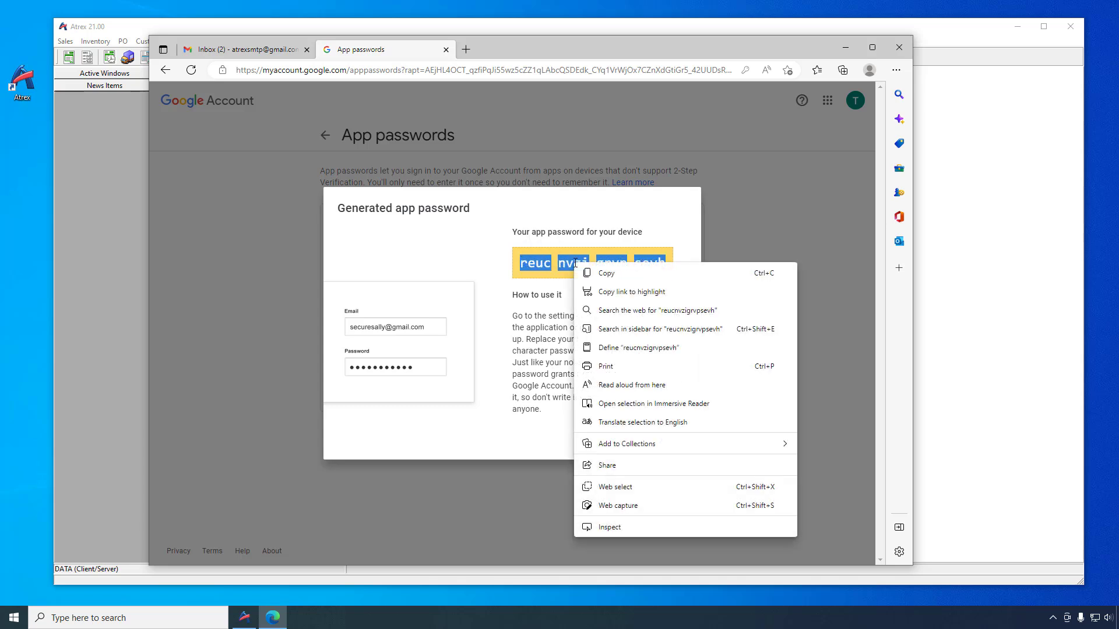
click(605, 273)
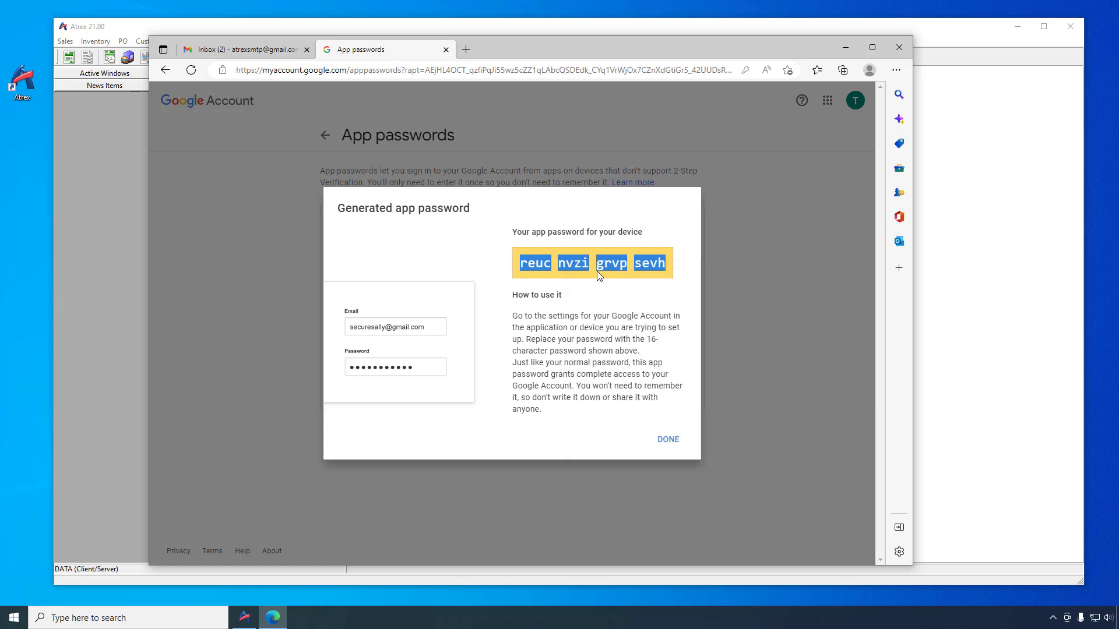
click(664, 440)
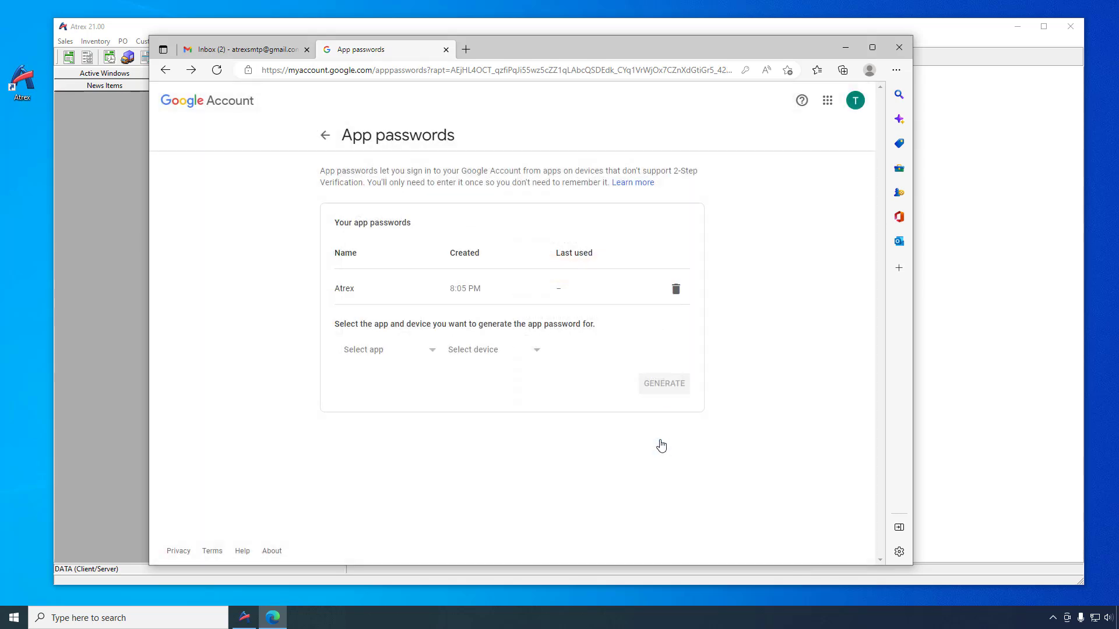
Step: Switch back to Atrex, replace the SMTP password with the copied app password, and test the connection
click(845, 47)
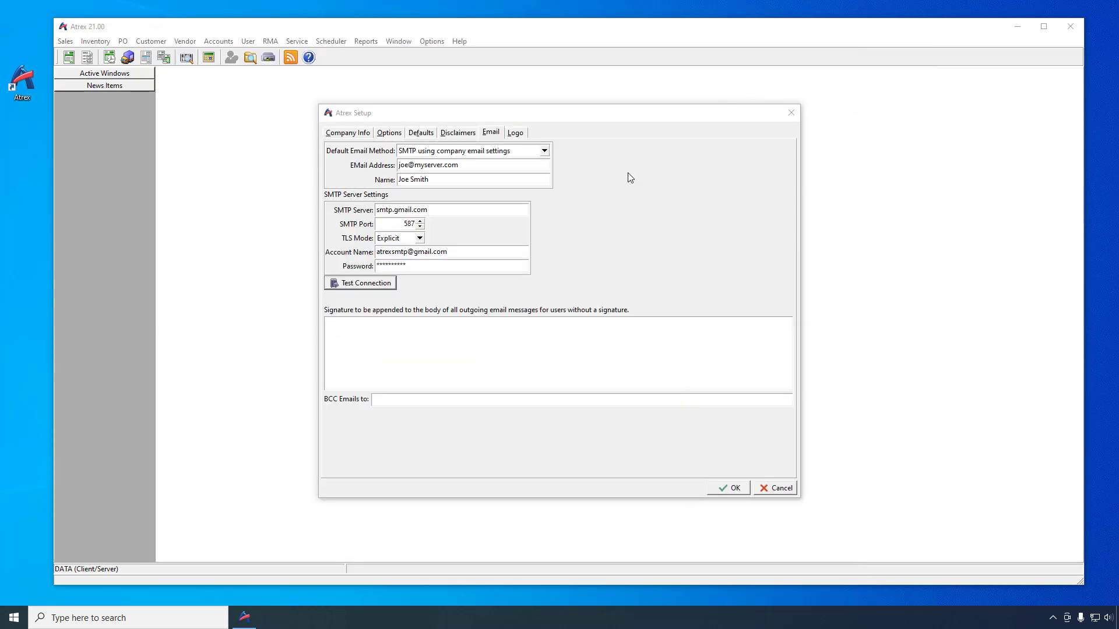
double_click(409, 265)
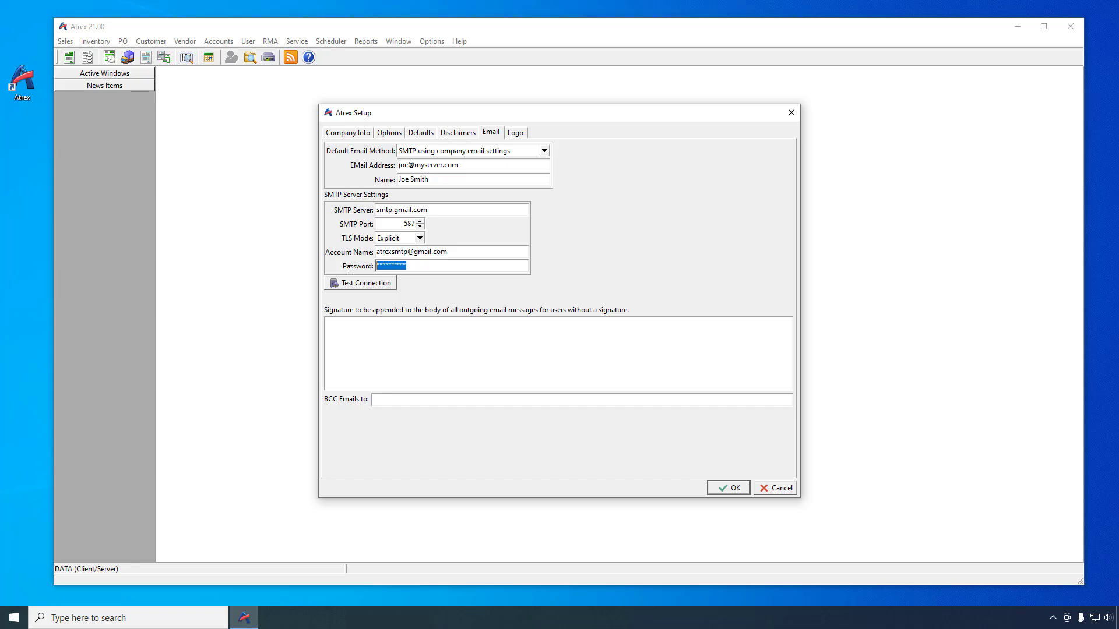
key(BackSpace)
key(ctrl+v)
click(363, 285)
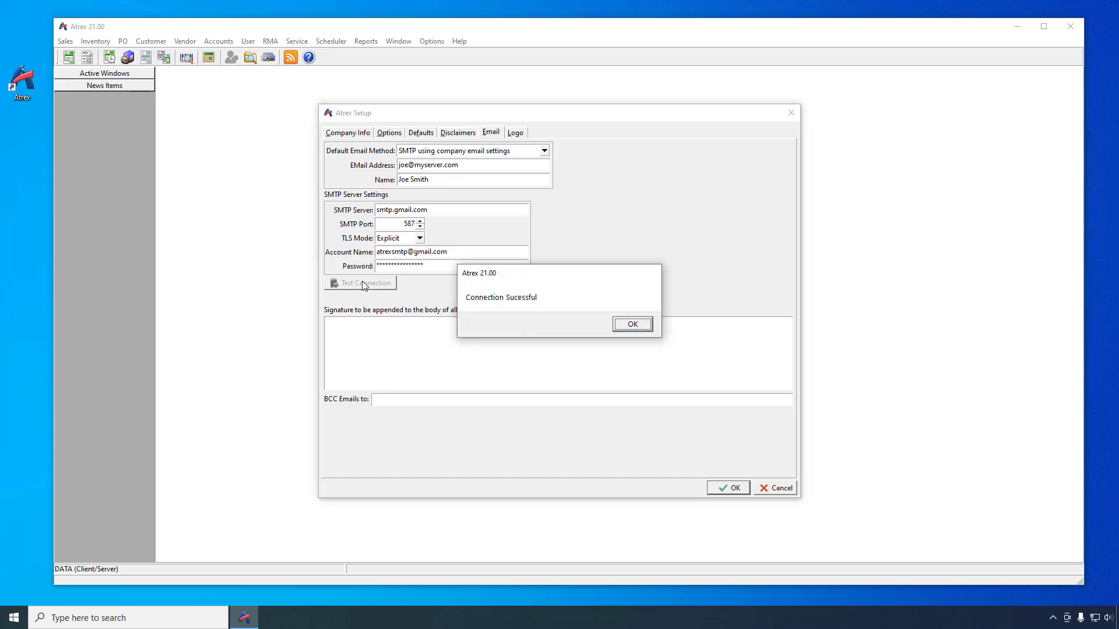
click(631, 324)
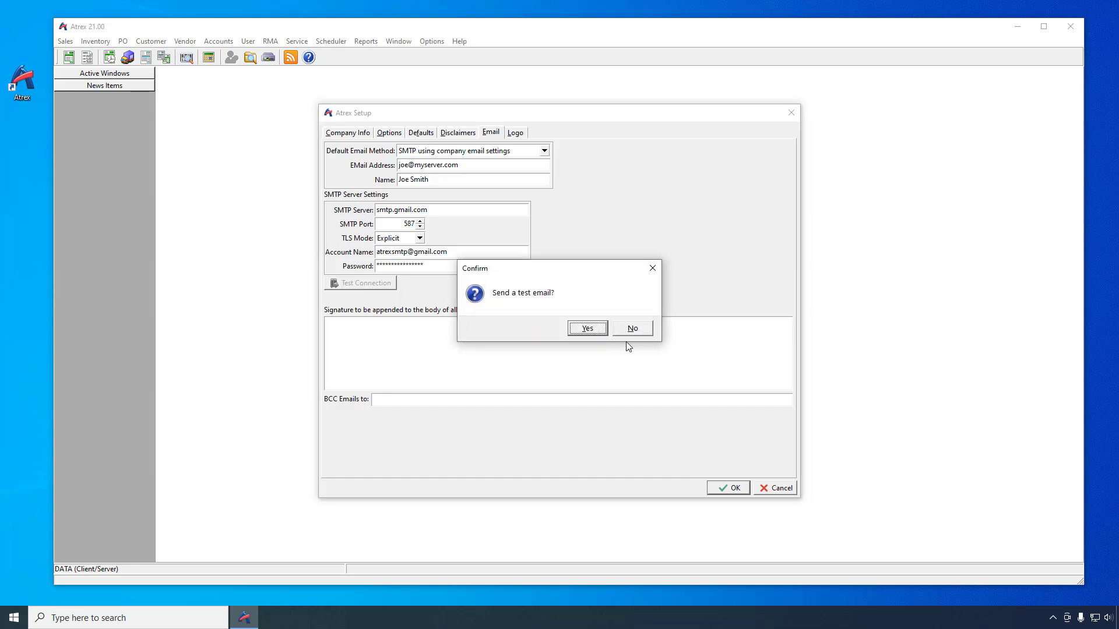
Step: Send a test email to the support e-mail address and save the Atrex Setup settings
click(587, 329)
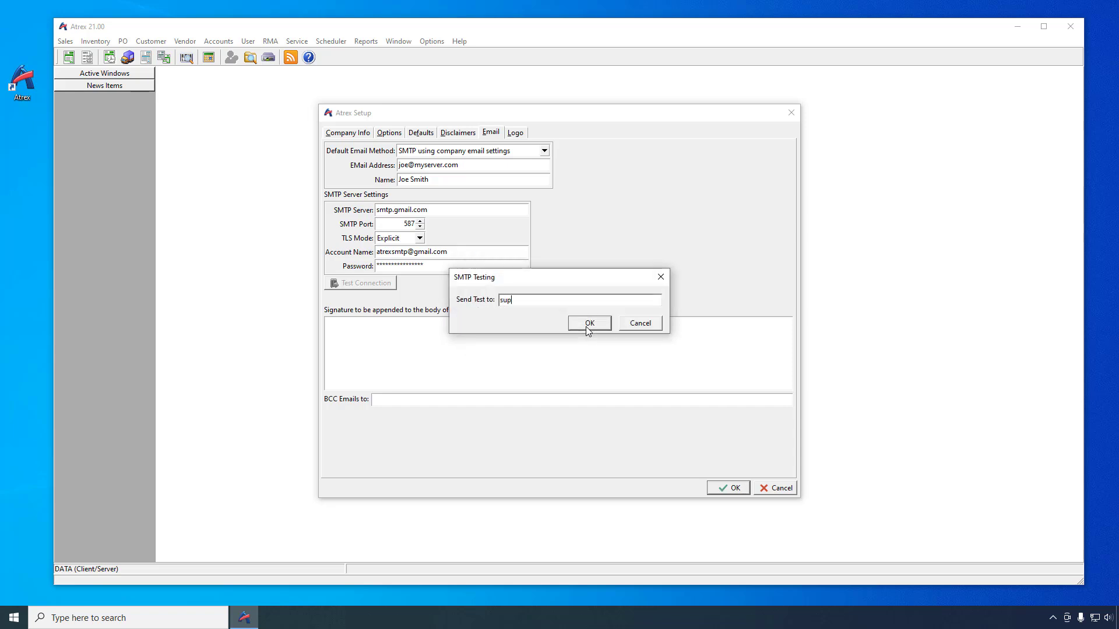
click(587, 324)
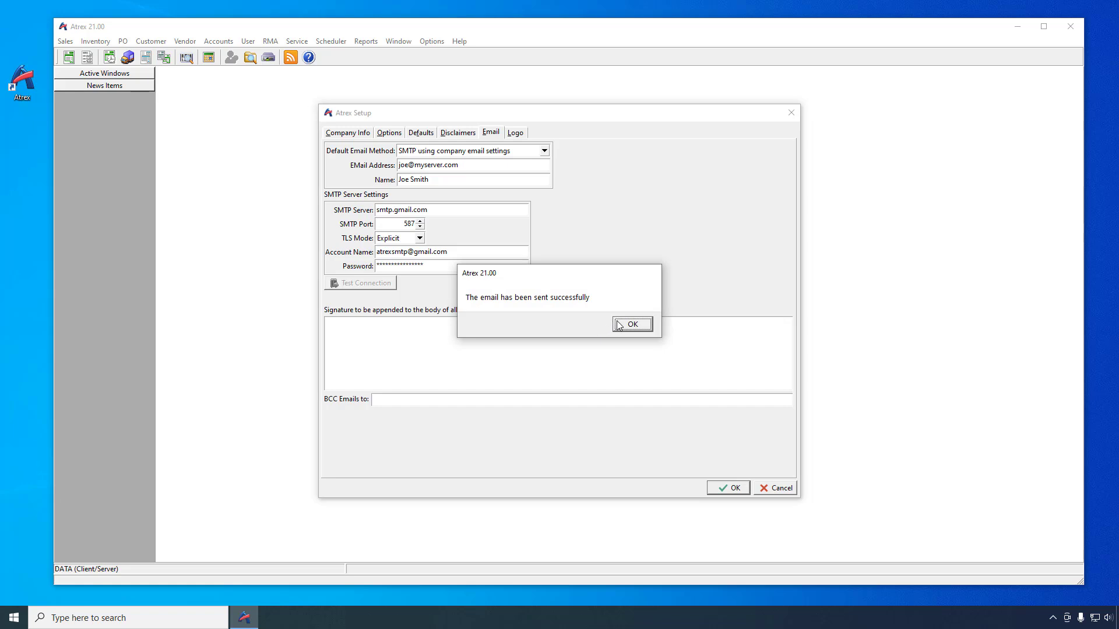
click(626, 324)
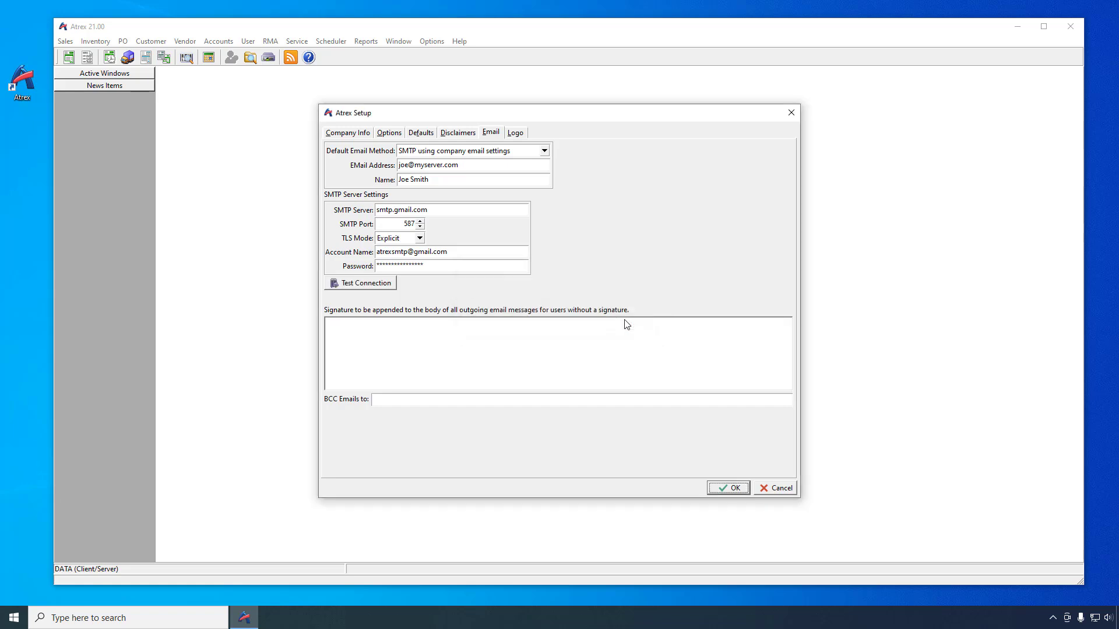
click(728, 488)
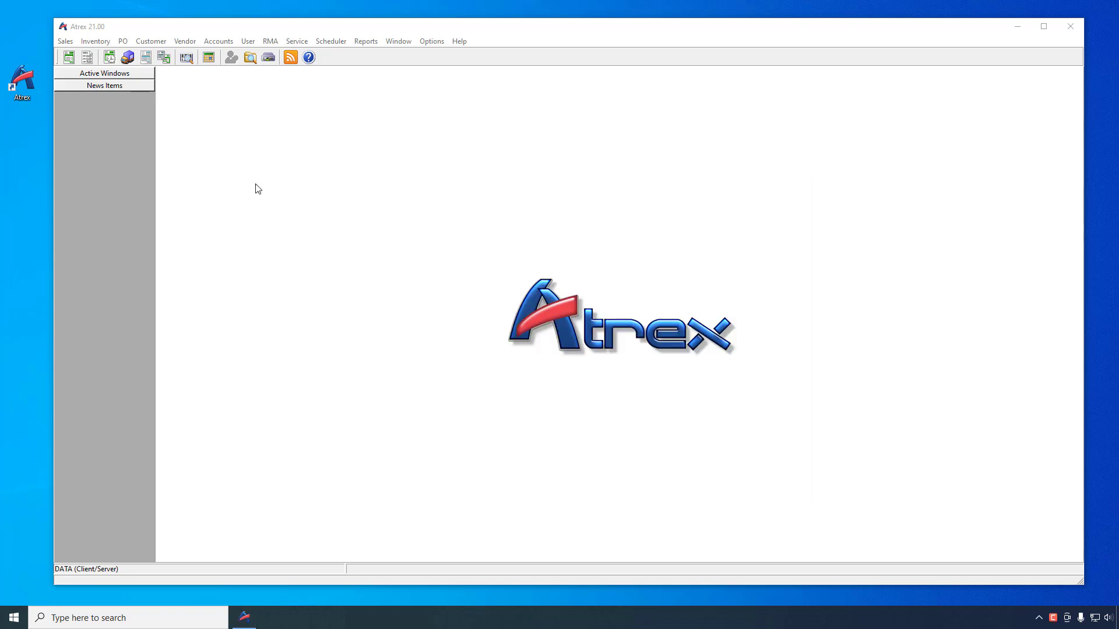
Step: Try the email method "SMTP using user SMTP settings" in a new user's email settings, and discard the new user
click(245, 42)
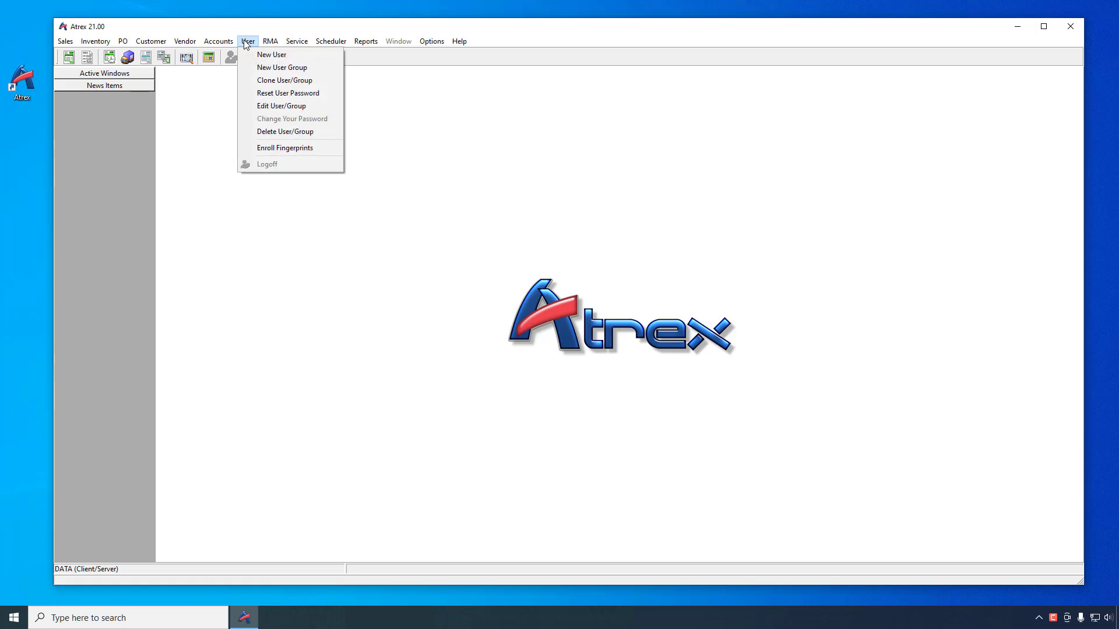
click(263, 54)
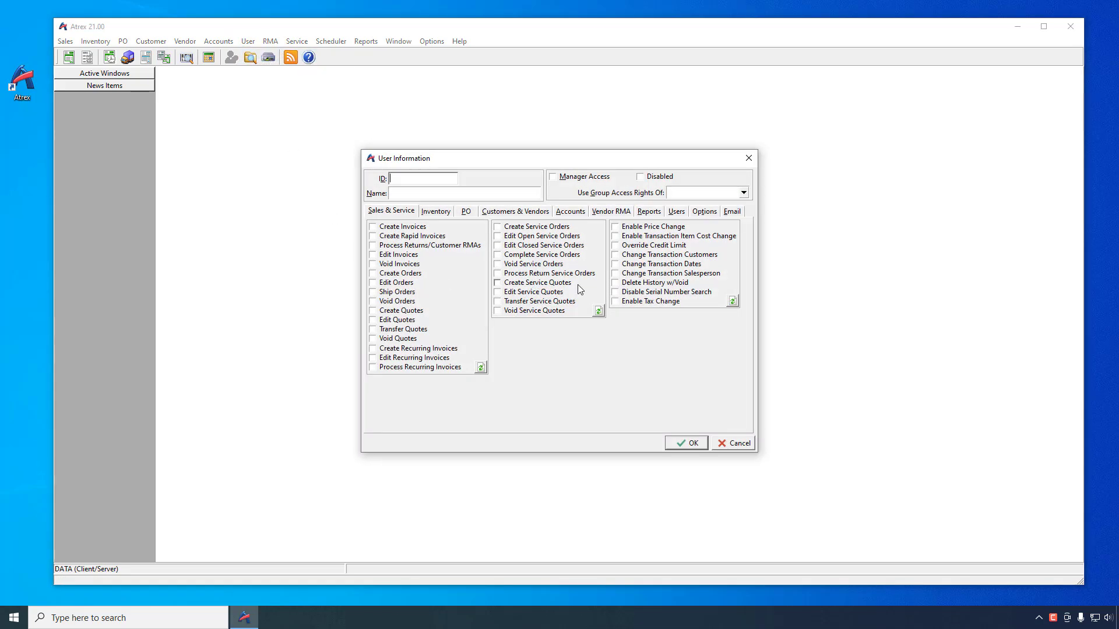
click(735, 213)
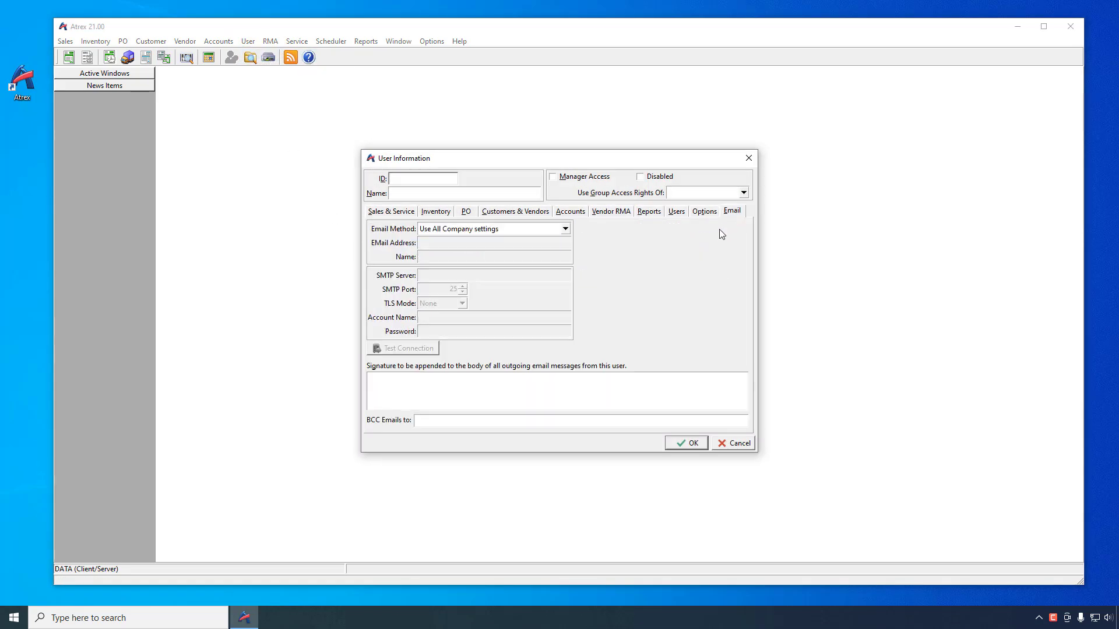
click(565, 229)
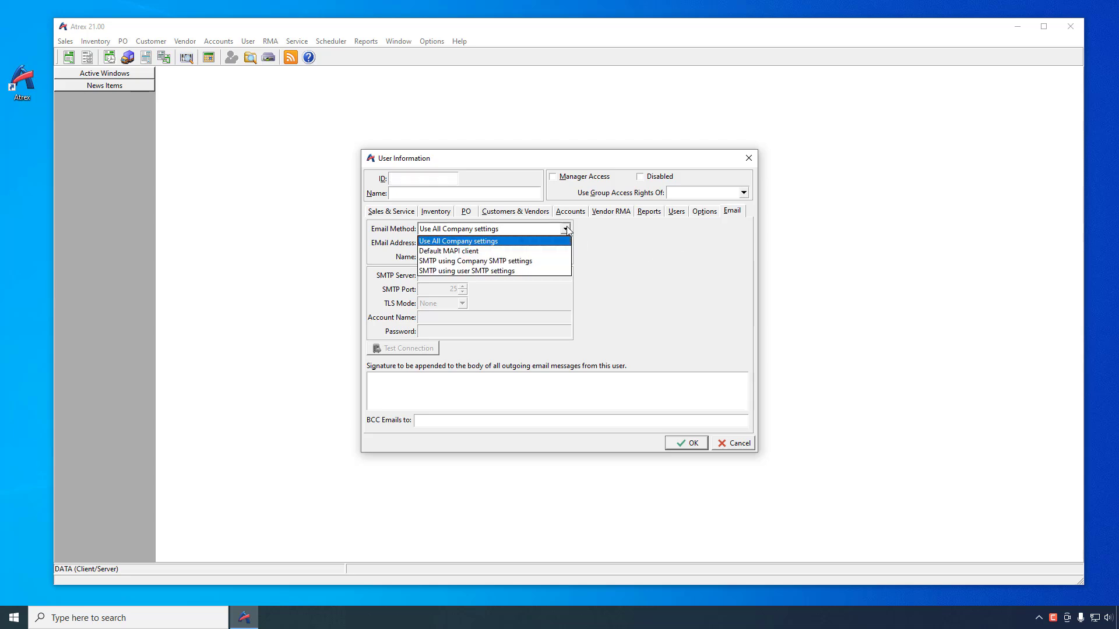
click(529, 272)
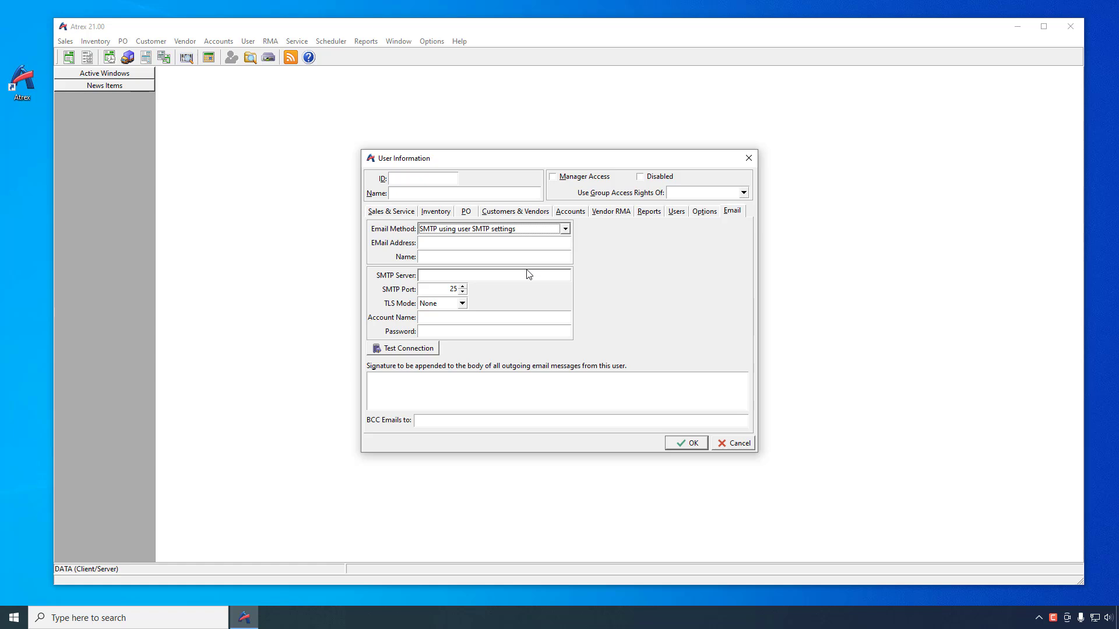
click(723, 444)
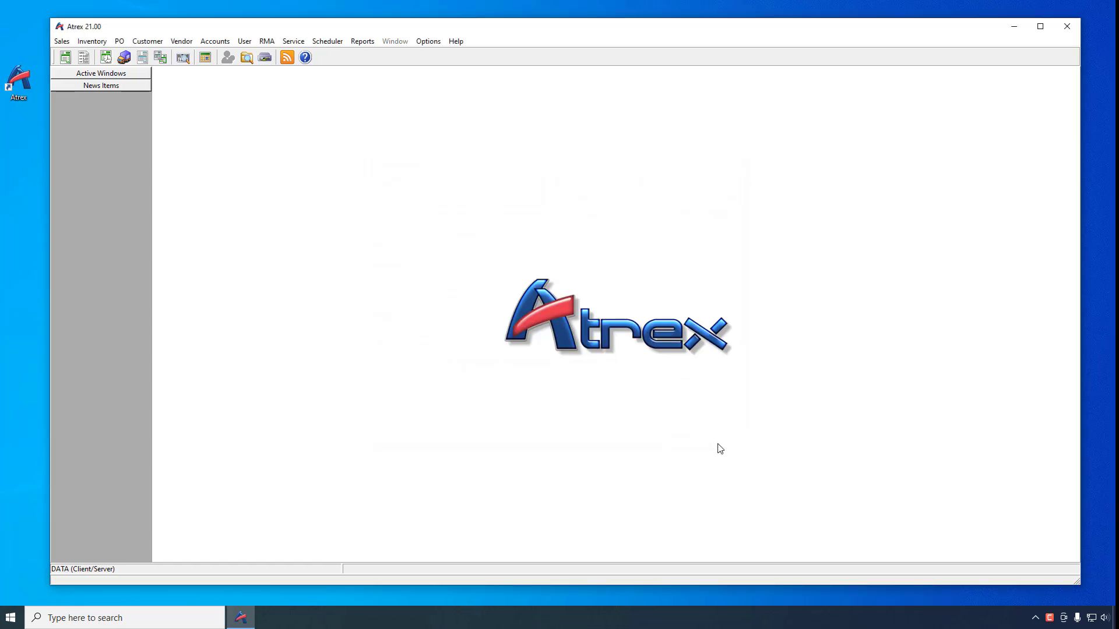